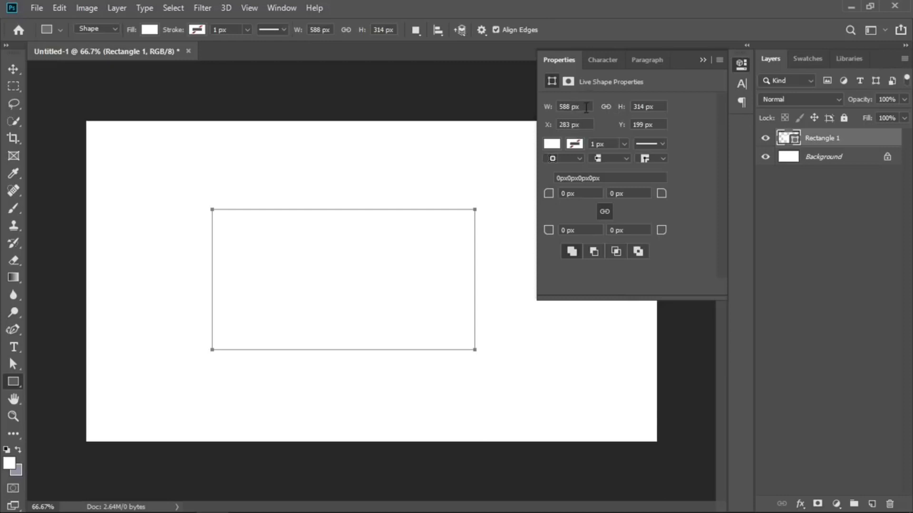
Try several preset fill colours on the rectangle, ending with the dark grey swatch
click(552, 144)
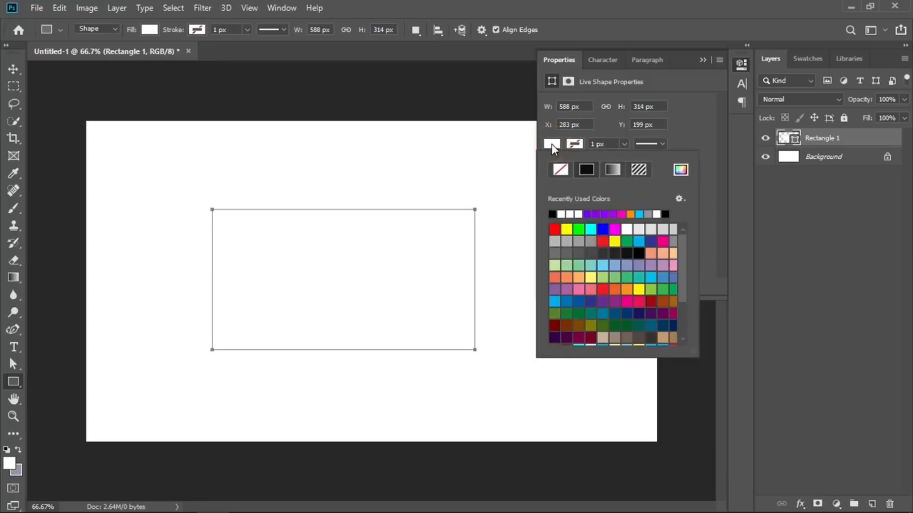
click(601, 291)
click(636, 303)
click(567, 278)
click(603, 253)
Give the rectangle a custom solid fill in bright lime green
click(681, 171)
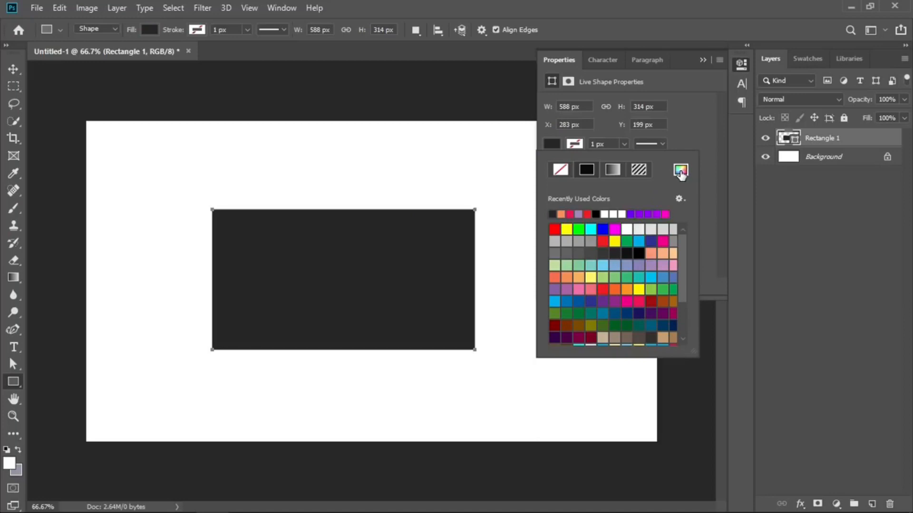
click(647, 254)
click(703, 230)
click(718, 207)
click(743, 265)
click(738, 199)
click(738, 304)
click(657, 290)
click(693, 208)
click(711, 219)
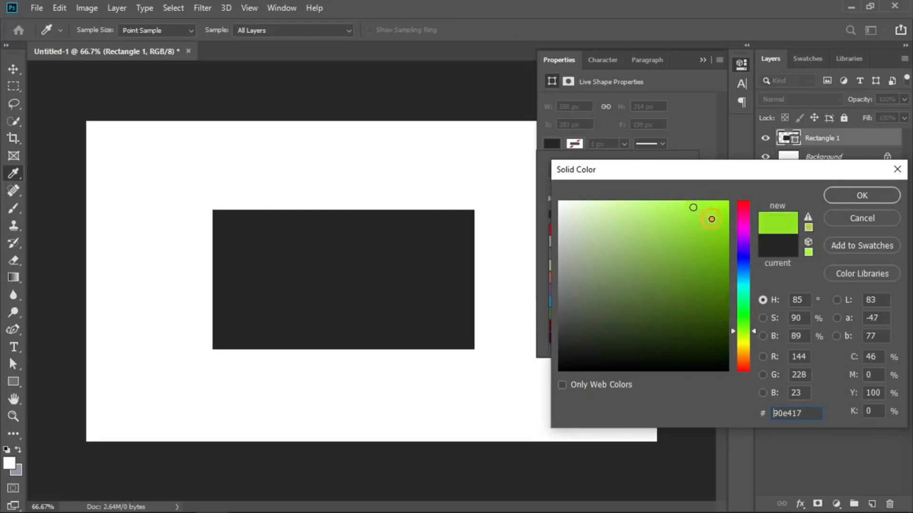
click(725, 209)
click(861, 196)
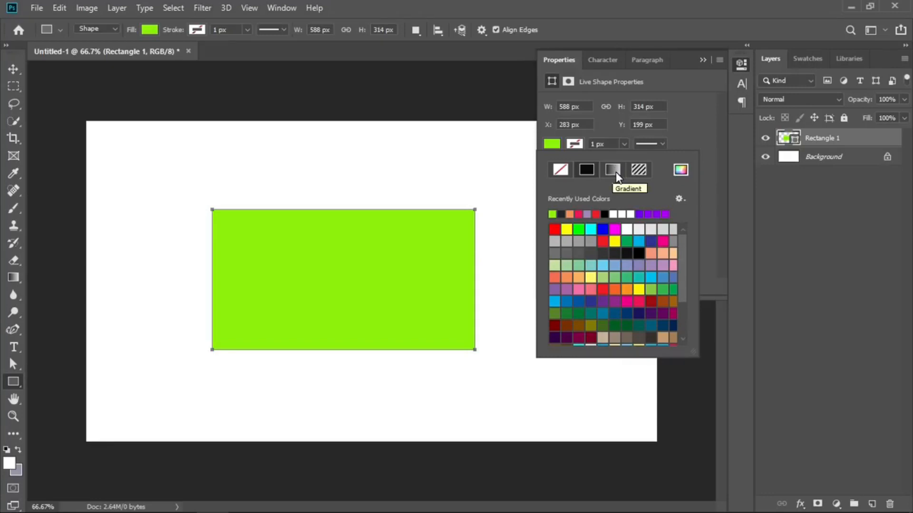
Switch the rectangle's fill to a gradient and apply the blue, red, yellow preset
click(613, 171)
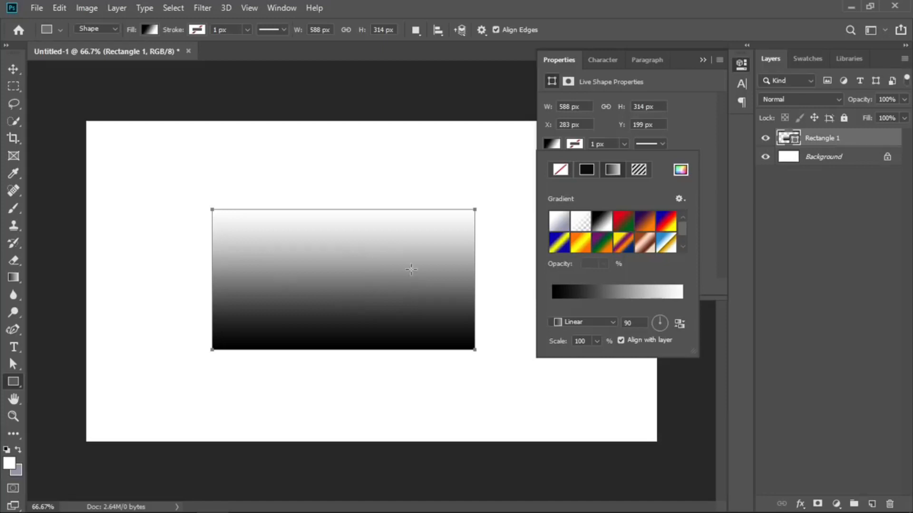
click(623, 222)
click(645, 222)
click(670, 225)
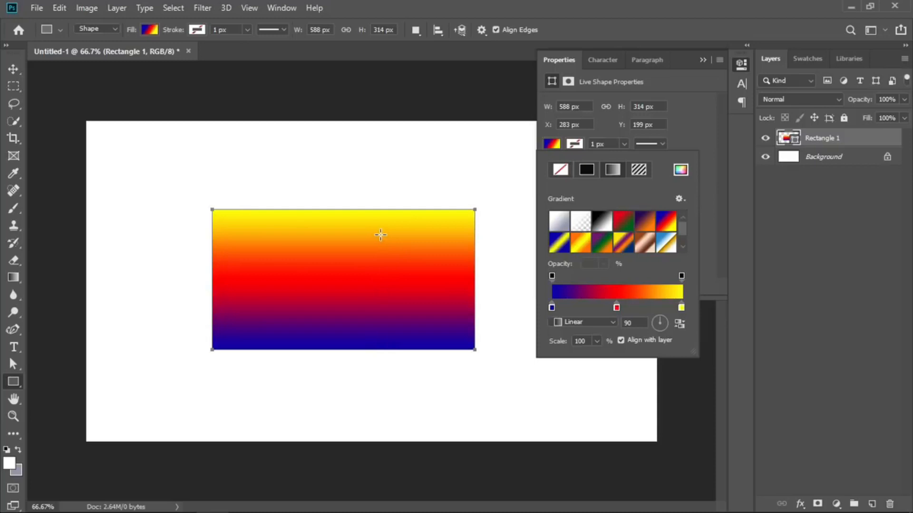
Try the second row of gradient presets on the rectangle, ending with the blue, white and gold one
click(580, 243)
click(604, 246)
click(624, 245)
click(645, 244)
click(666, 246)
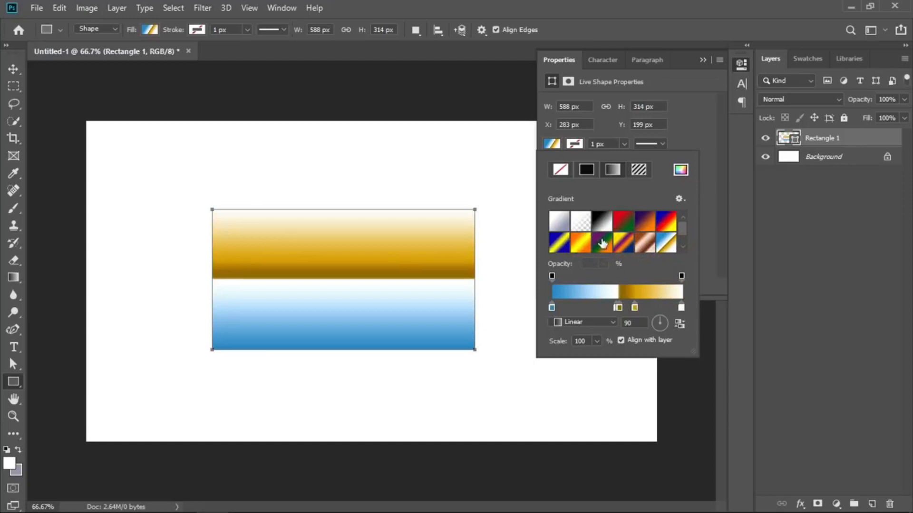
scroll(602, 245, down, 1)
scroll(645, 249, up, 1)
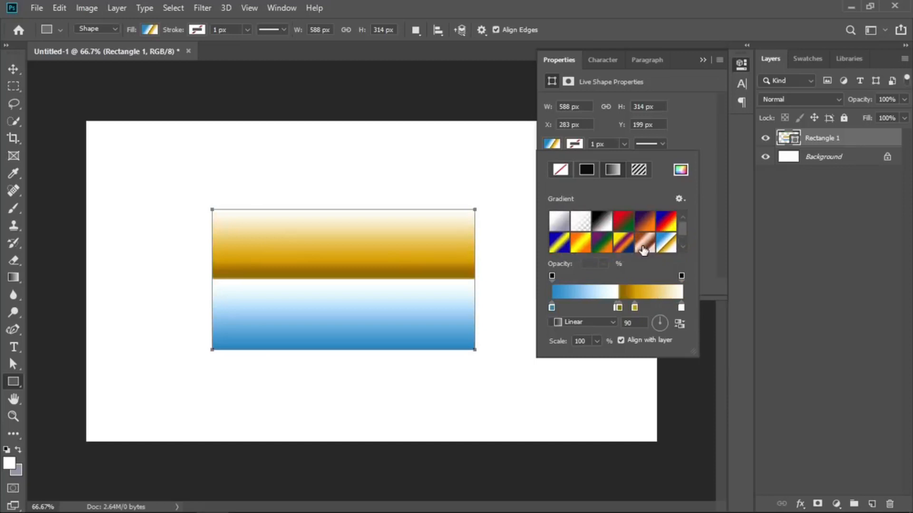
Apply the first gradient preset, white to grey-blue, and recolour its starting colour stop to vivid purple
click(552, 224)
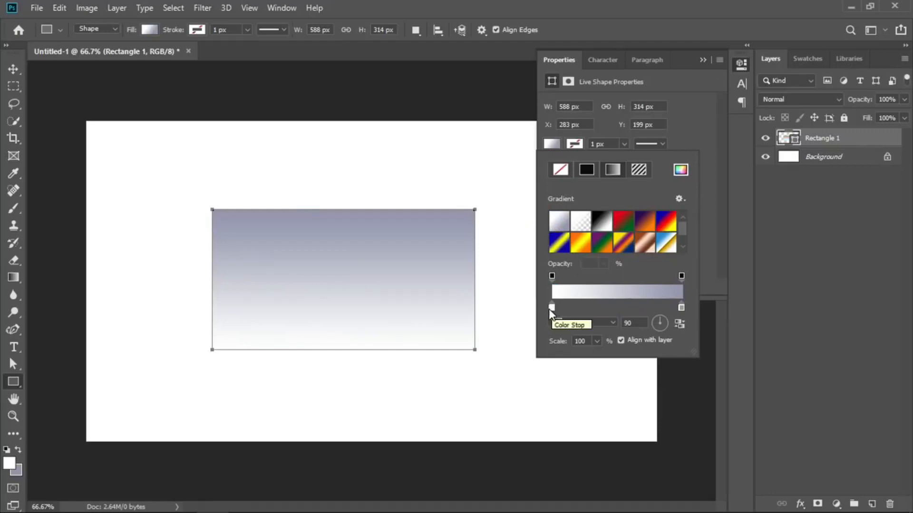
double_click(551, 307)
click(660, 247)
click(705, 225)
click(733, 206)
click(744, 240)
drag(711, 212, 730, 192)
click(861, 197)
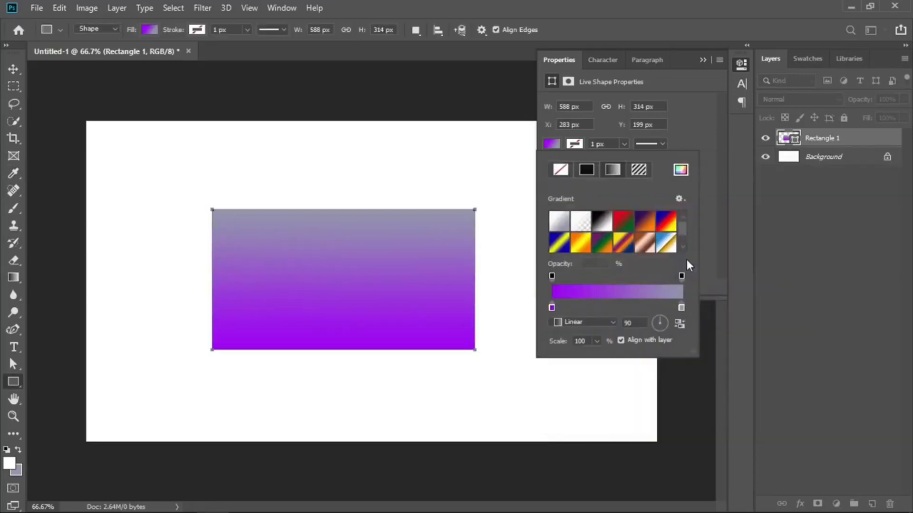
Set the gradient's end colour stop to blue-violet 5c0cff
double_click(682, 307)
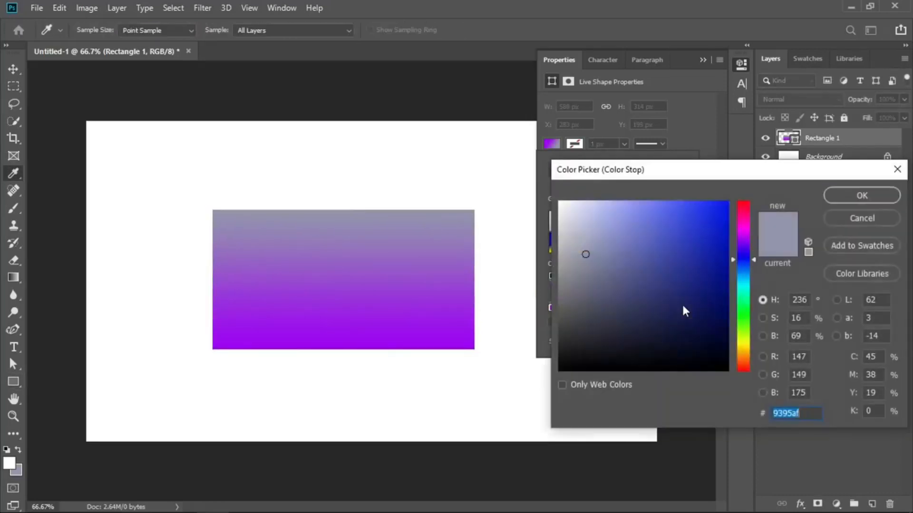
click(745, 228)
click(745, 279)
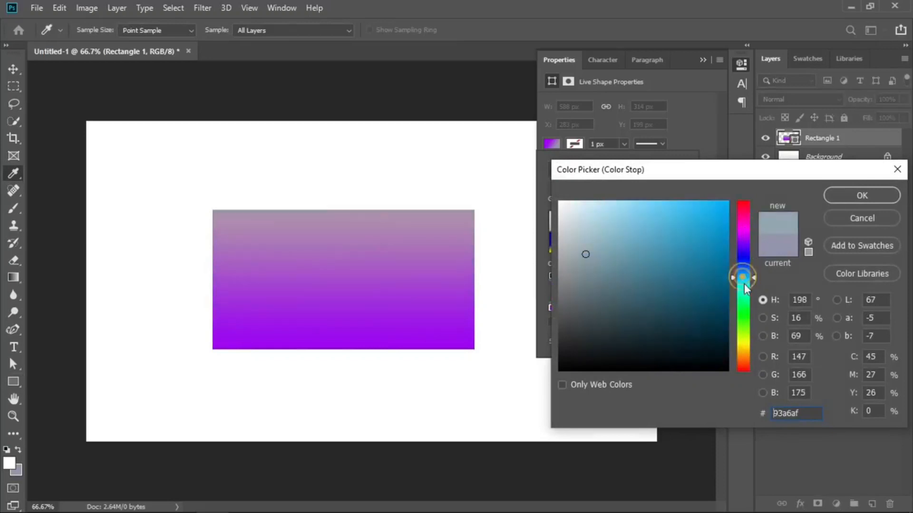
click(745, 352)
click(689, 313)
click(720, 201)
click(743, 248)
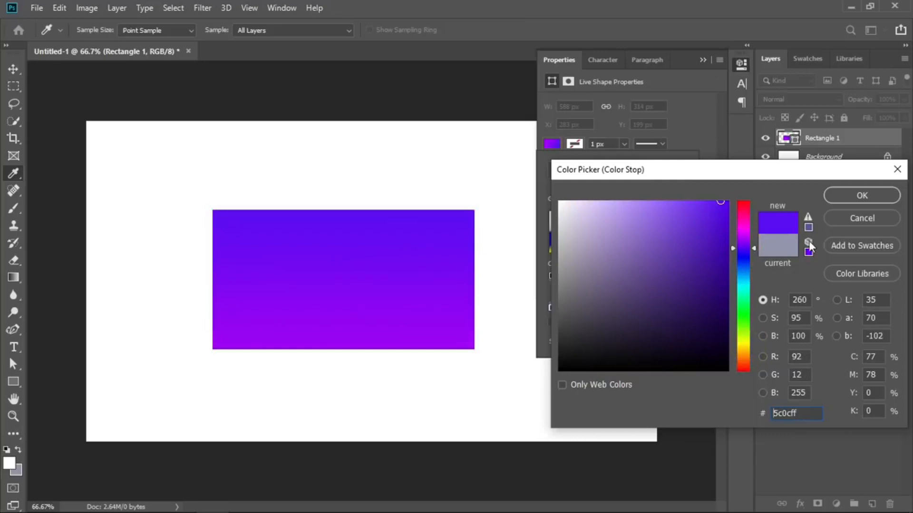
click(858, 199)
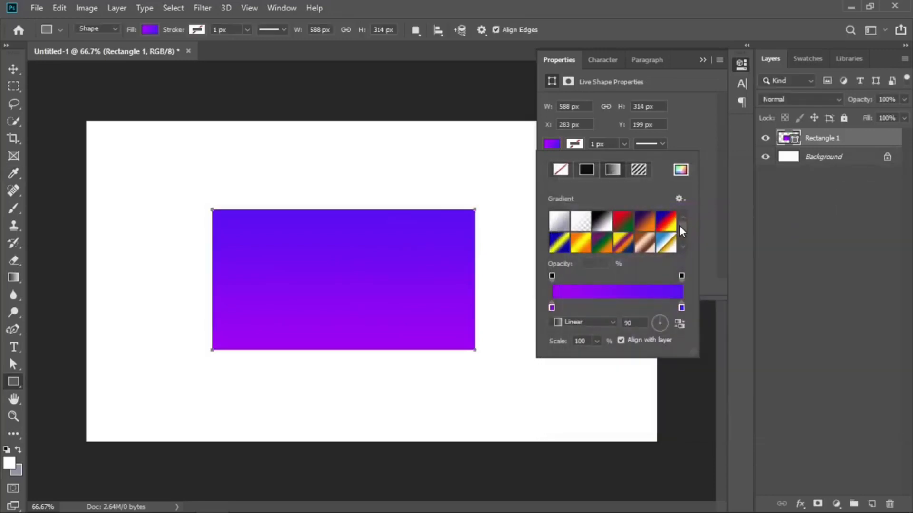
Try shifting the start and end colour stops inward along the gradient, returning each to its original end
drag(550, 308, 586, 309)
drag(586, 309, 640, 307)
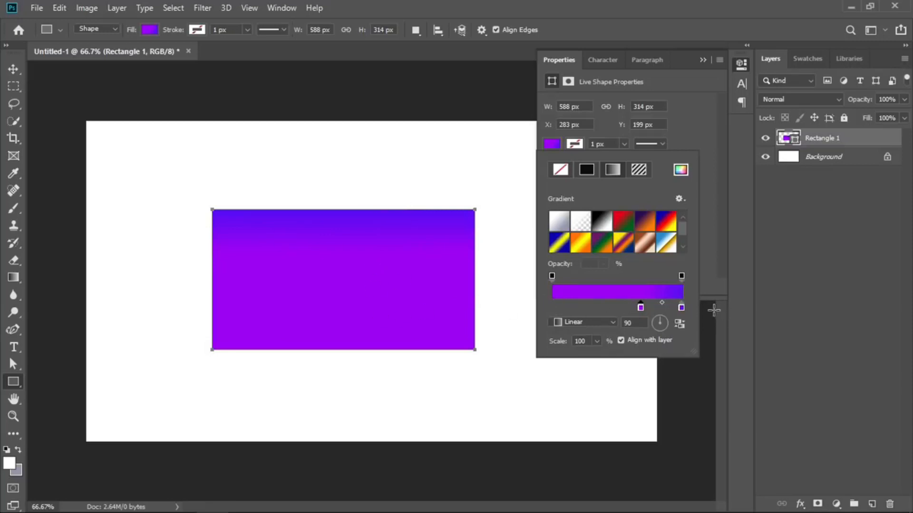
drag(640, 308, 488, 308)
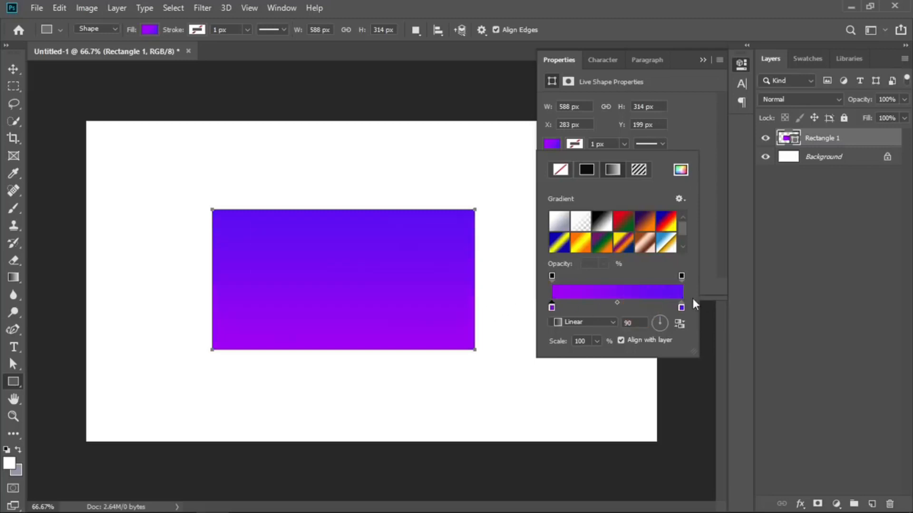
drag(682, 307, 587, 309)
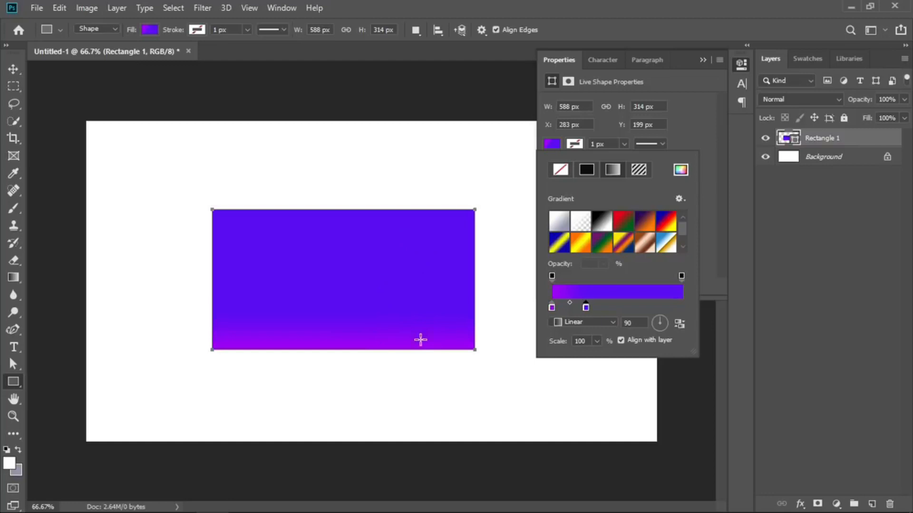
drag(587, 307, 683, 308)
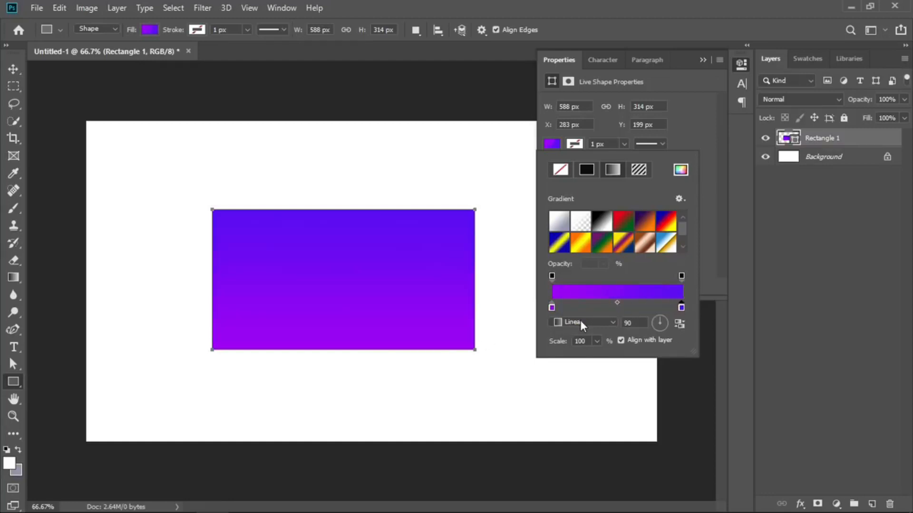
Try the Radial, Angle, Reflected and Diamond gradient styles on the rectangle, and return to Linear
click(580, 322)
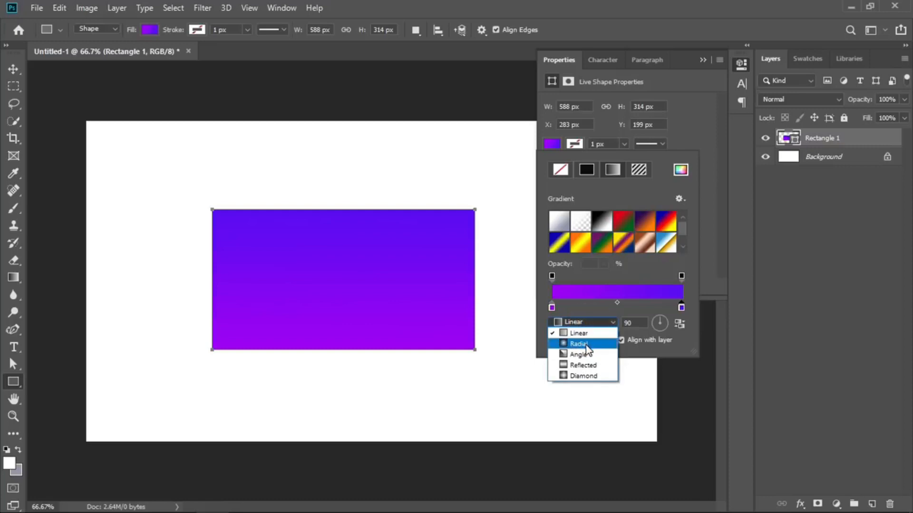
click(578, 343)
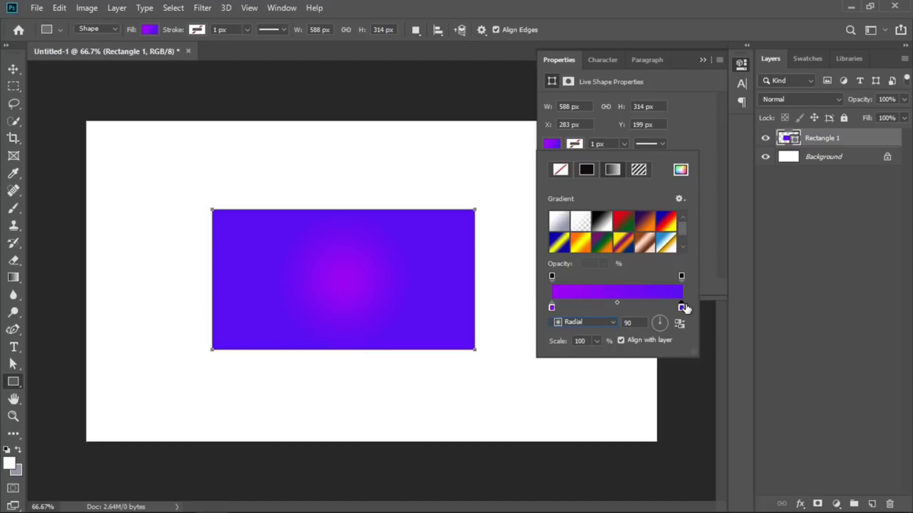
click(579, 322)
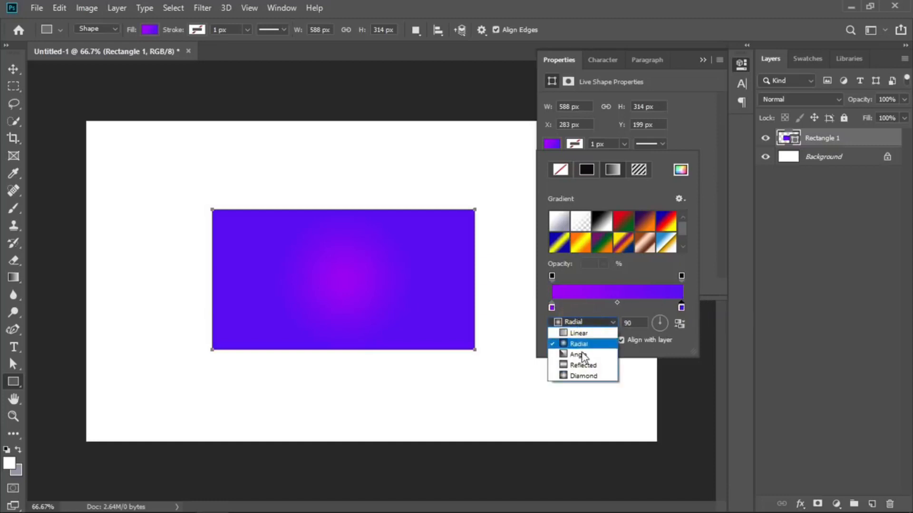
click(581, 354)
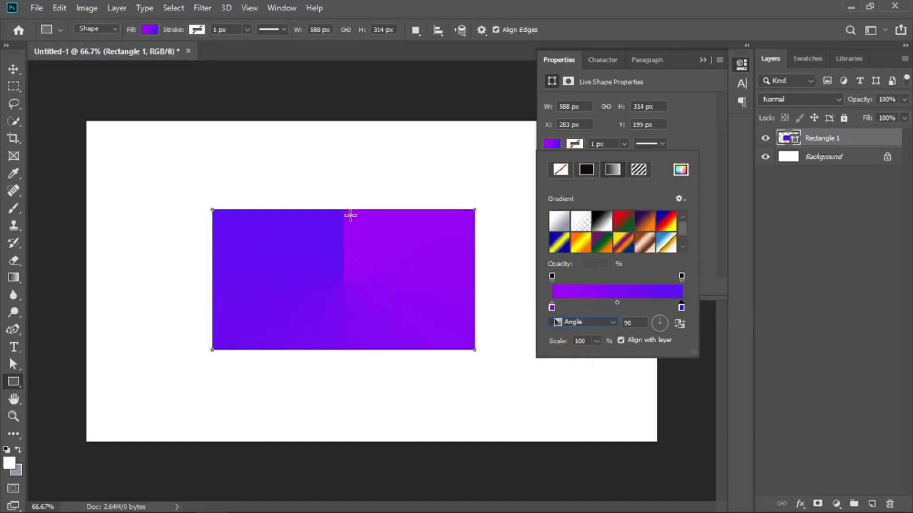
click(588, 322)
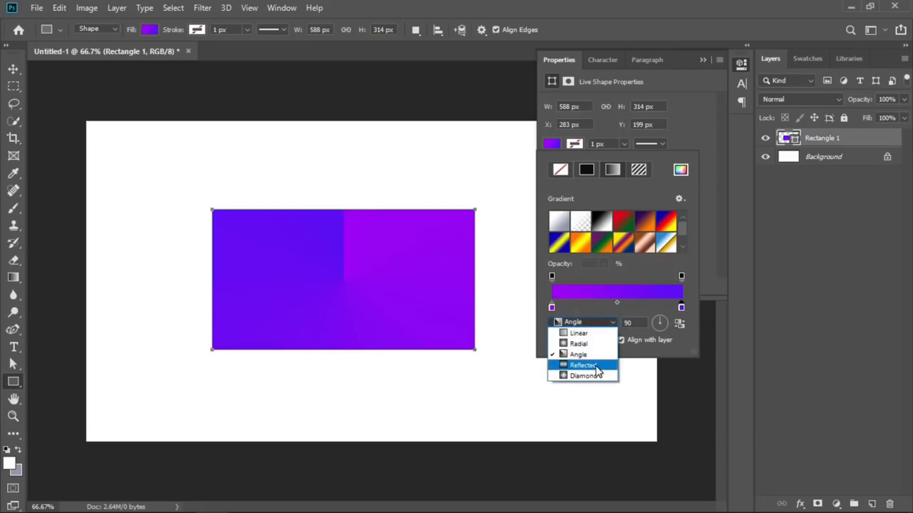
click(595, 366)
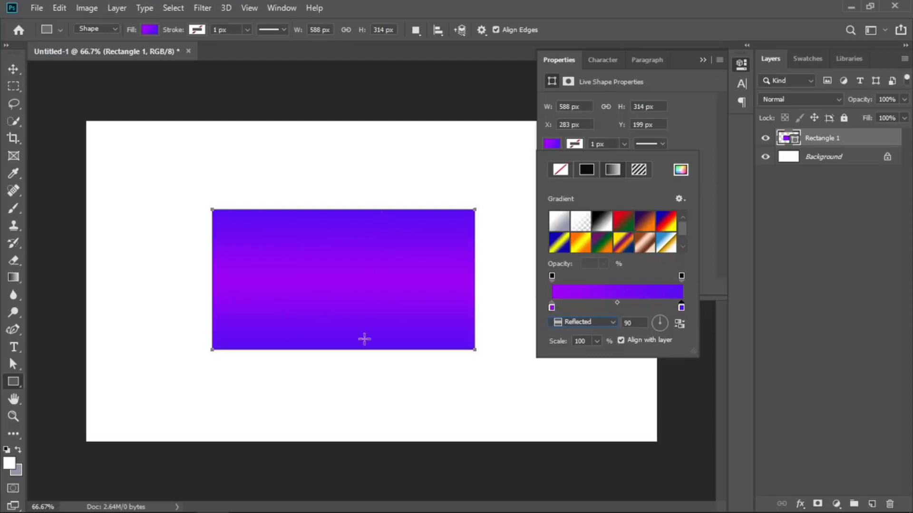
click(610, 321)
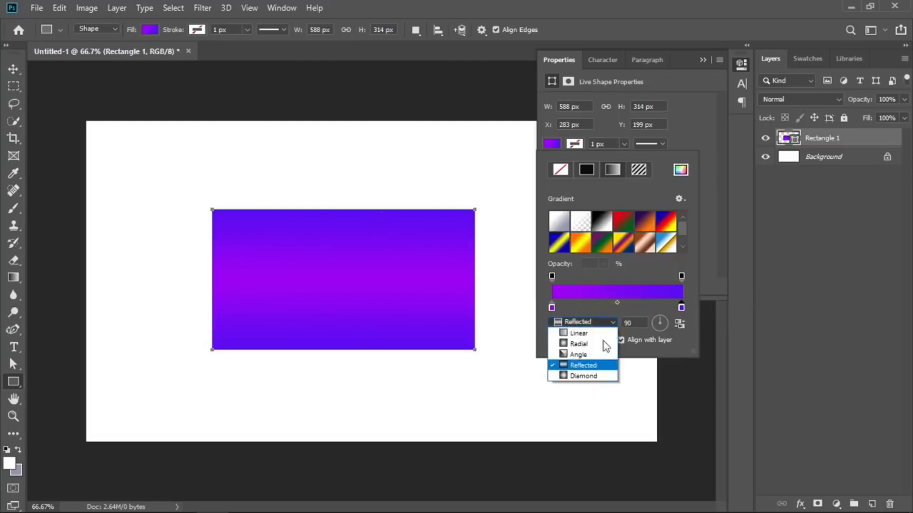
click(590, 373)
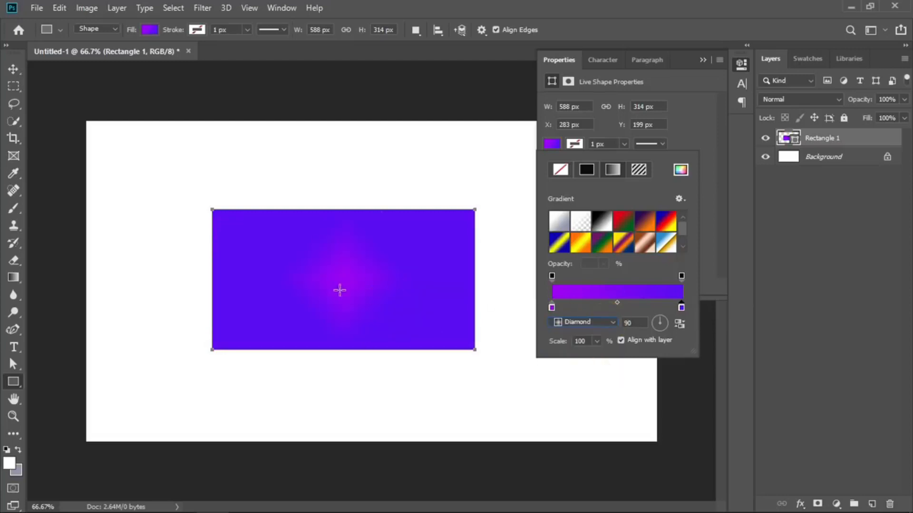
click(600, 321)
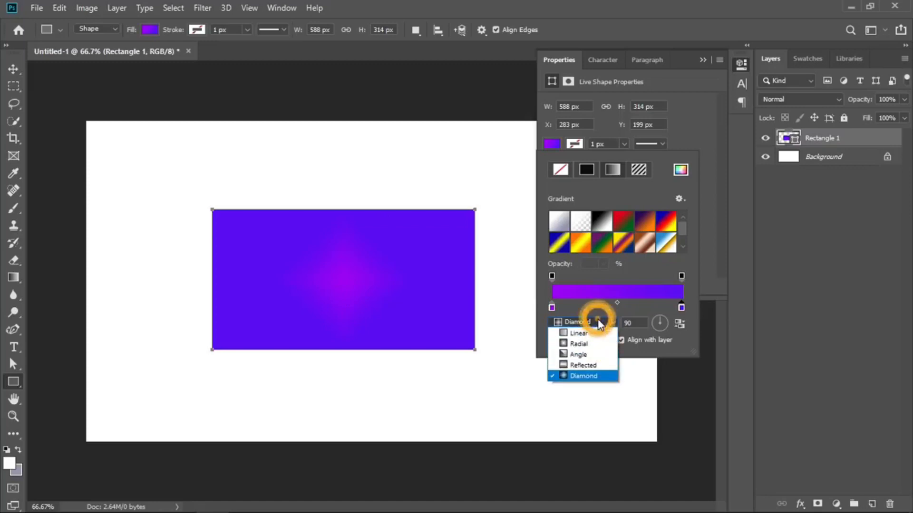
click(588, 328)
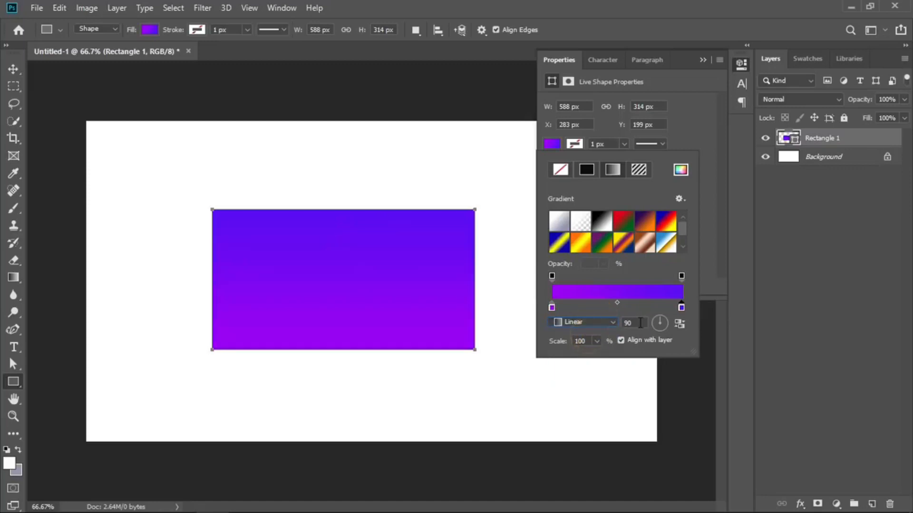
Set the gradient's starting colour stop to yellow ffde00
double_click(551, 307)
drag(597, 223, 541, 179)
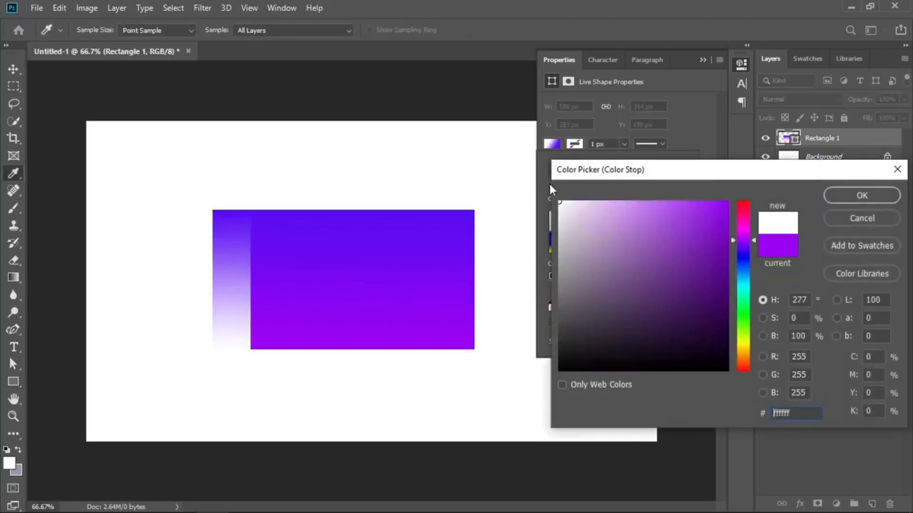
drag(594, 226, 615, 173)
drag(744, 296, 744, 347)
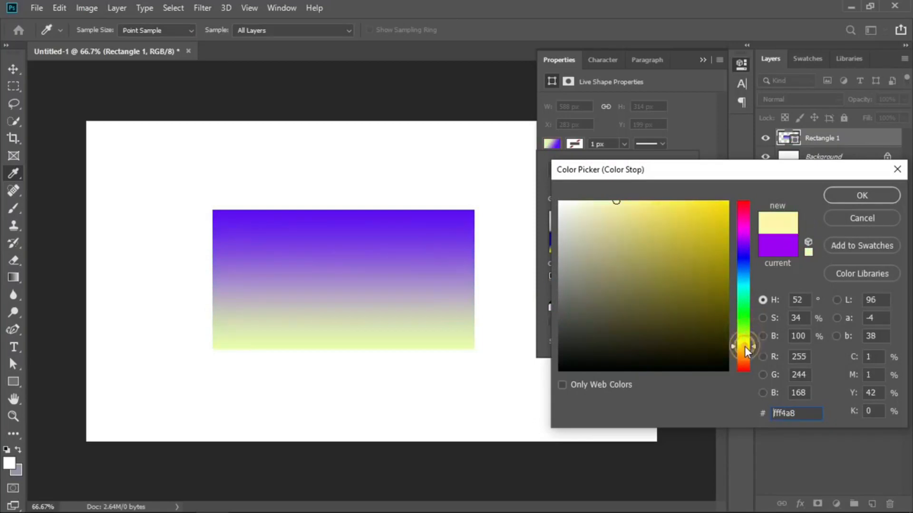
drag(707, 212, 788, 159)
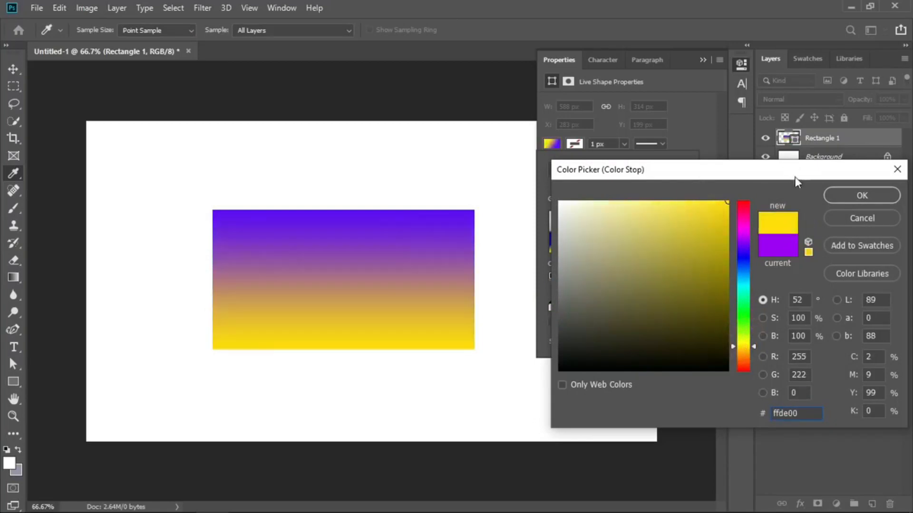
click(862, 194)
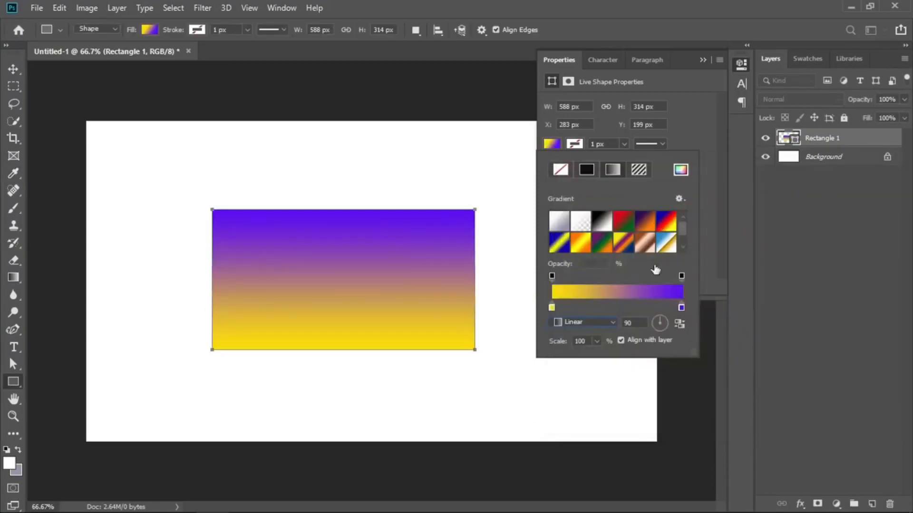
Set the linear gradient's angle to 0 degrees, and rotate it freehand to about 87 degrees
click(636, 322)
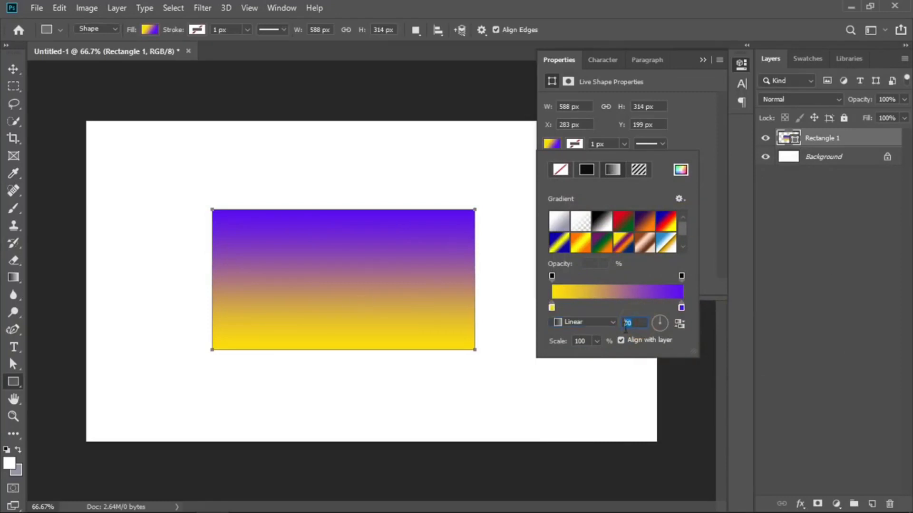
text(0)
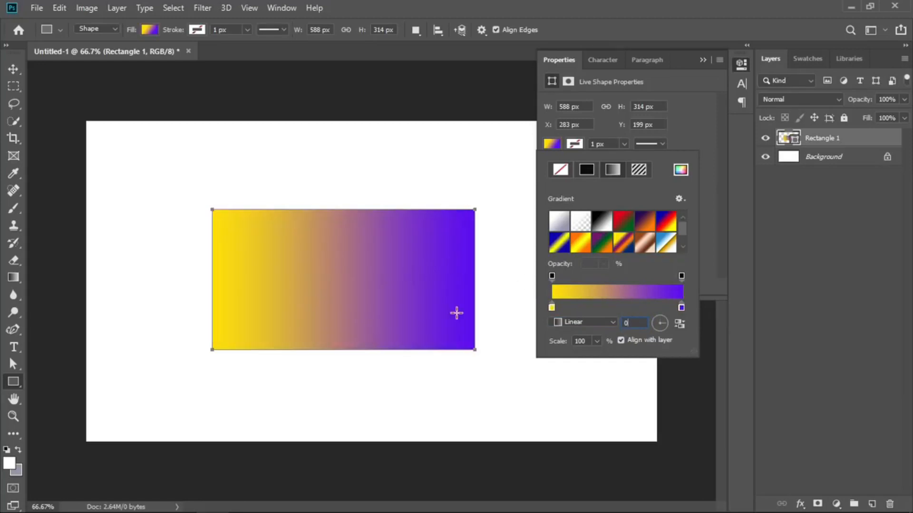
click(657, 329)
click(657, 319)
mouse_move(661, 319)
mouse_down()
mouse_move(665, 329)
mouse_move(656, 318)
mouse_move(665, 321)
mouse_up()
click(661, 316)
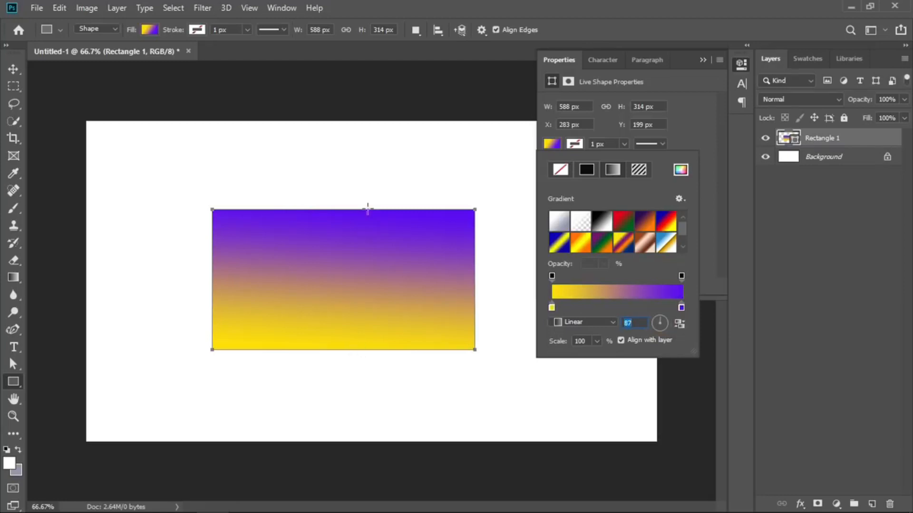
Reverse the rectangle's gradient colours and reverse them back, and vary the gradient scale between its extremes, ending at about 67%
click(679, 323)
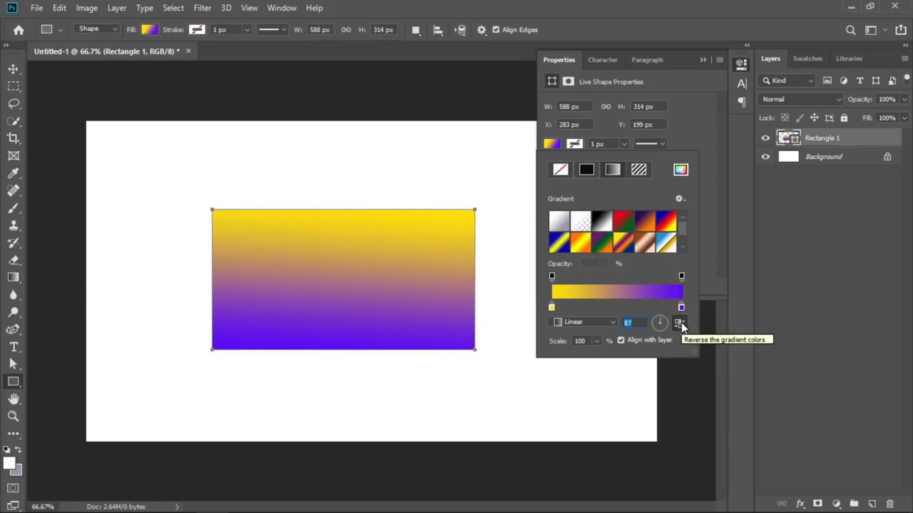
click(679, 323)
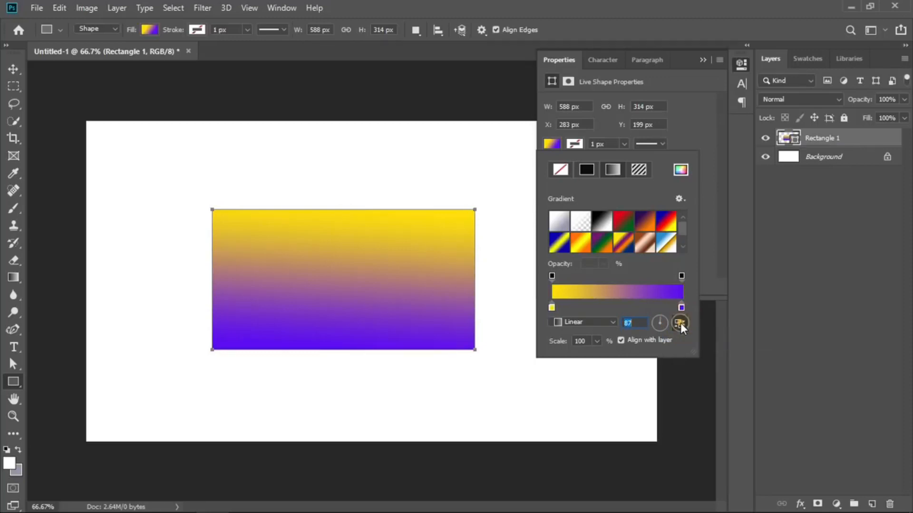
click(596, 341)
mouse_move(595, 356)
mouse_down()
mouse_move(631, 356)
mouse_move(590, 356)
mouse_up()
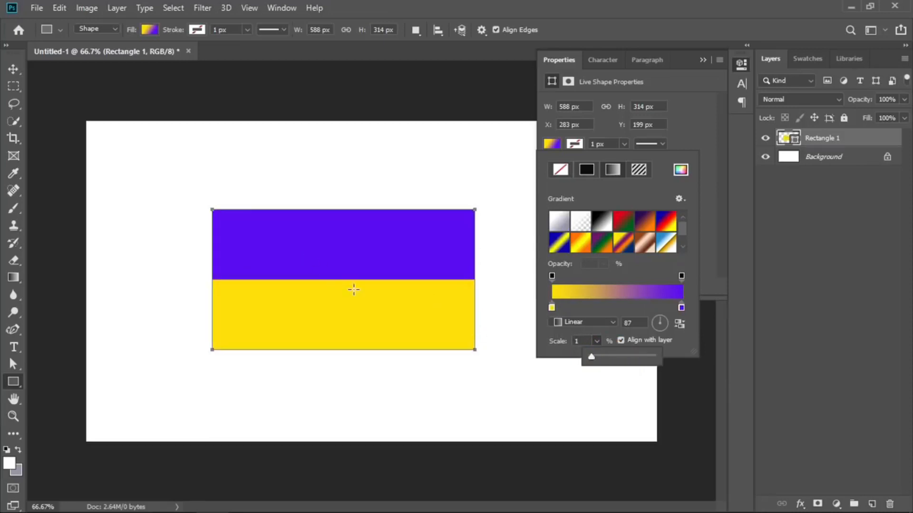
drag(593, 357, 661, 357)
drag(646, 360, 597, 364)
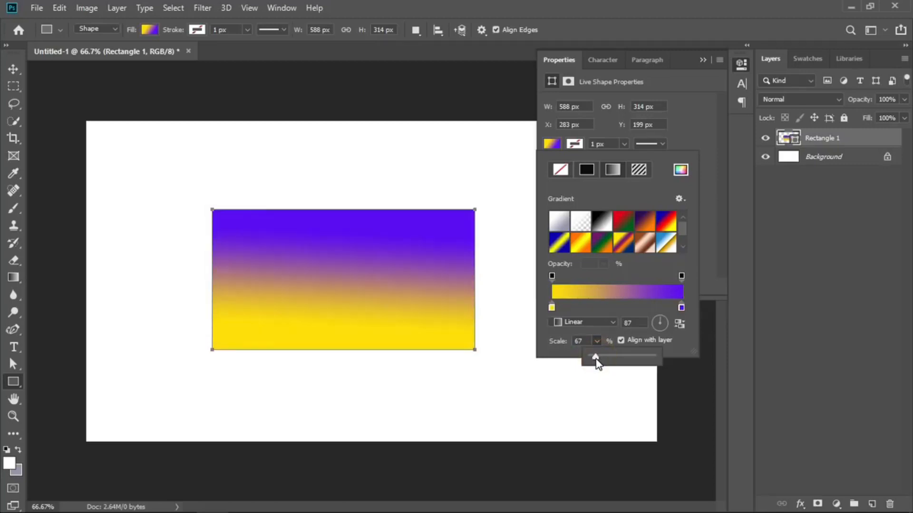
click(706, 132)
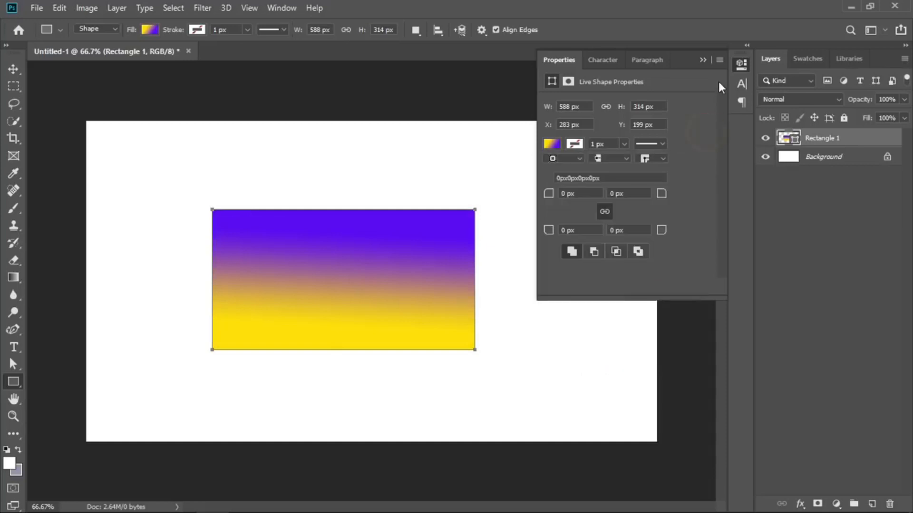
Open the Gradient Editor for the Gradient tool and choose the blue-yellow-blue preset
click(18, 279)
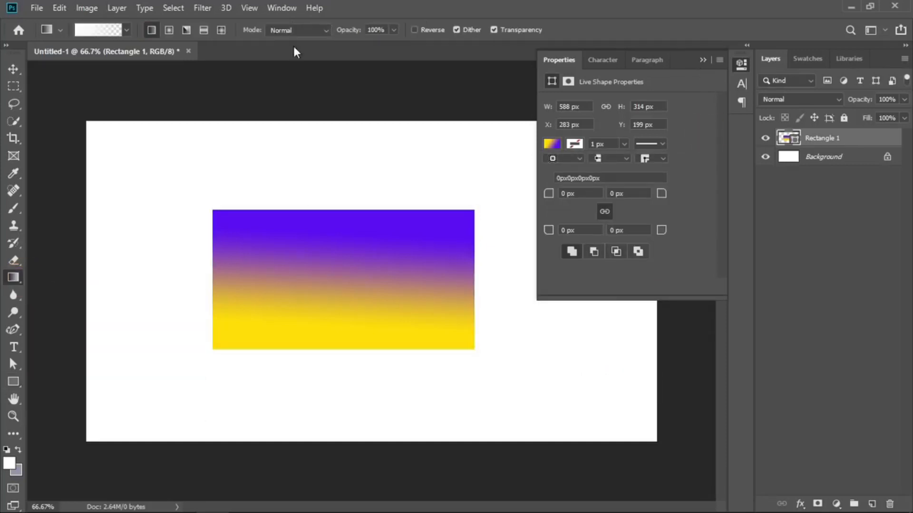
click(113, 30)
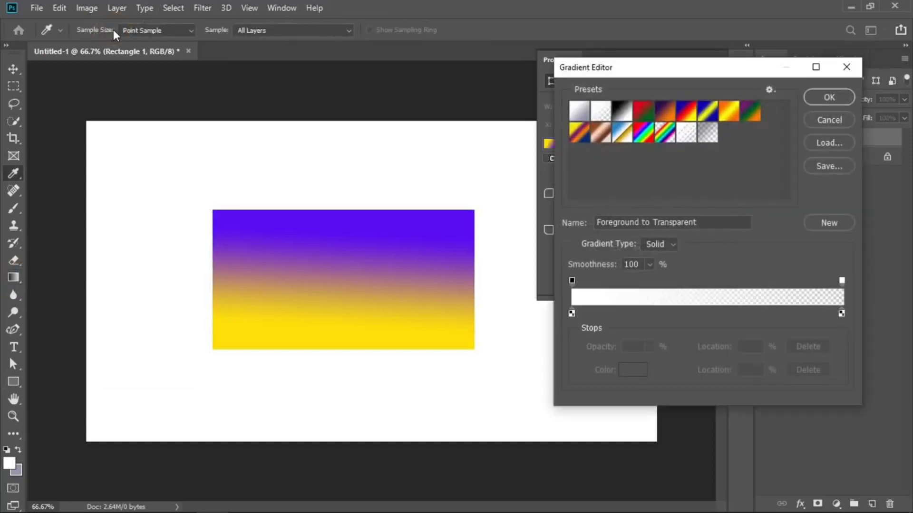
click(665, 132)
click(708, 111)
Add a white colour stop between the first blue and yellow stops, move the yellow stop to about 64%, and accept the custom gradient
click(667, 313)
drag(666, 313, 654, 365)
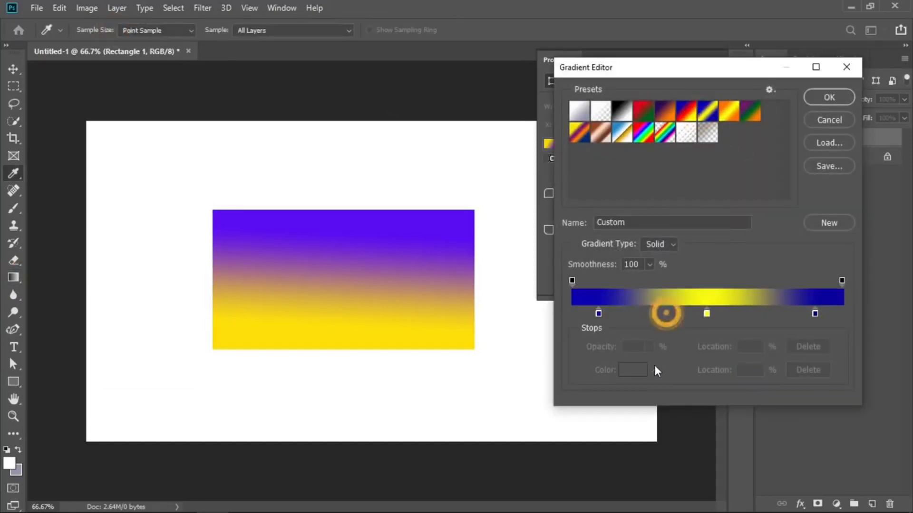
click(666, 312)
drag(664, 314, 756, 314)
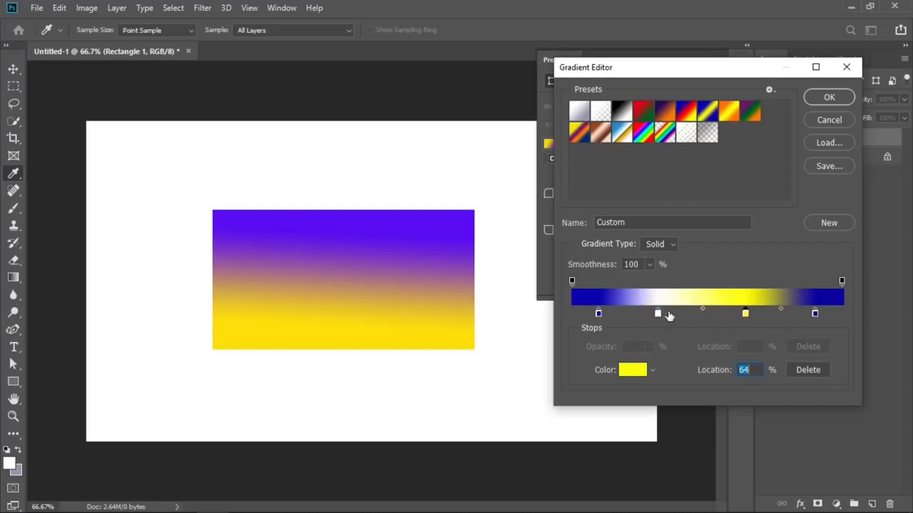
click(829, 98)
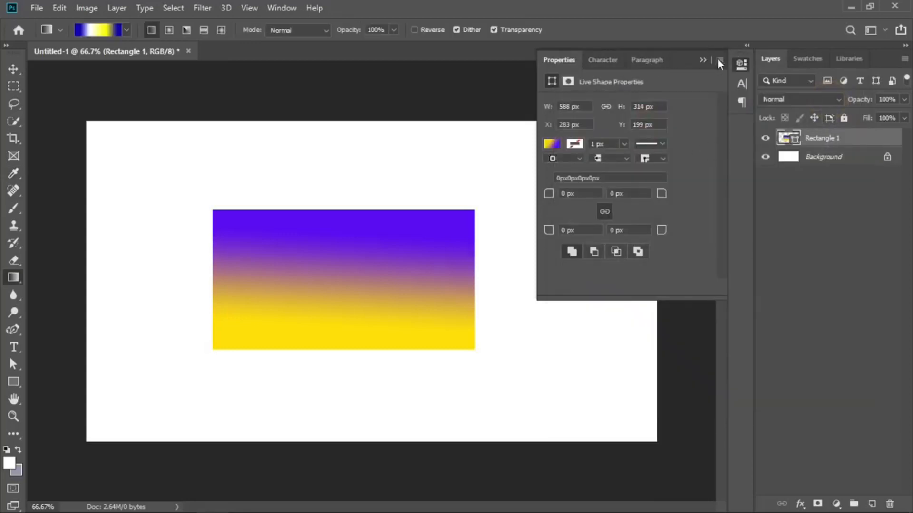
Close the shape properties and delete the gradient-filled rectangle with the Move tool active
click(702, 60)
click(13, 69)
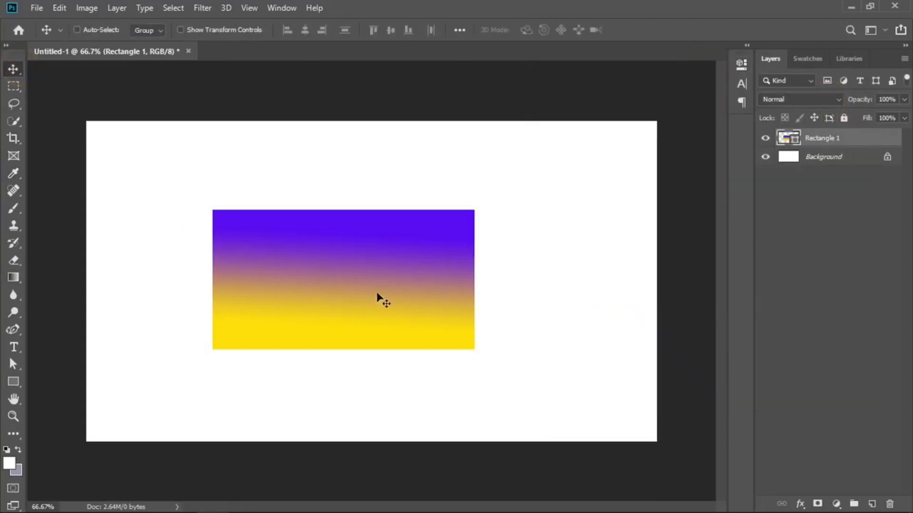
click(320, 279)
key(Delete)
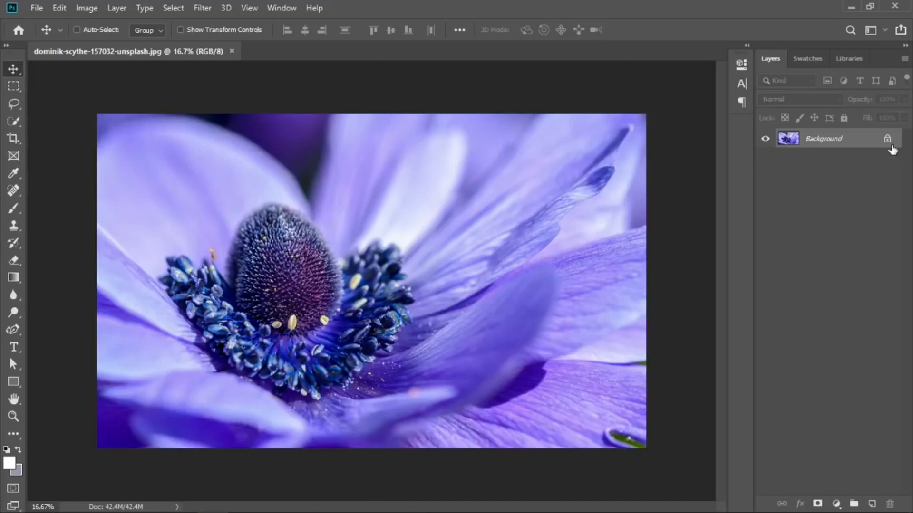
Convert the flower photo's Background into a regular layer named Original Image
double_click(825, 141)
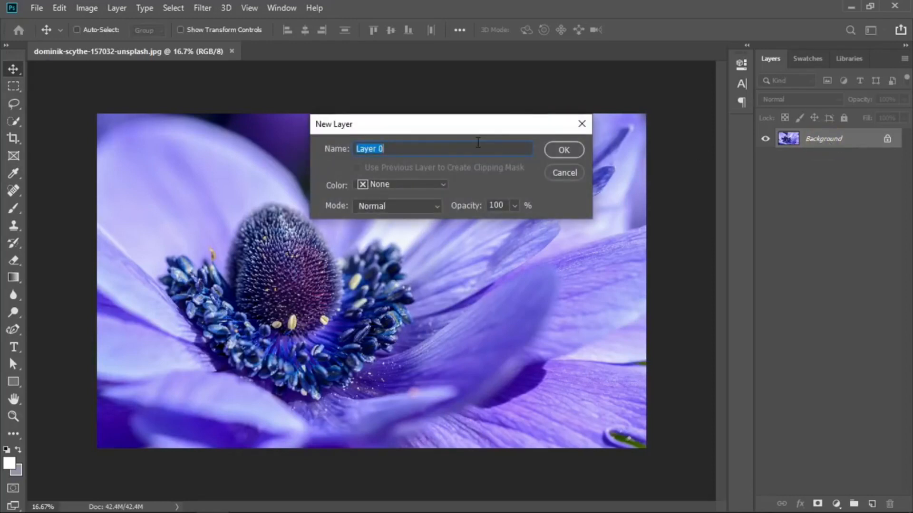
text(Original Image)
click(573, 149)
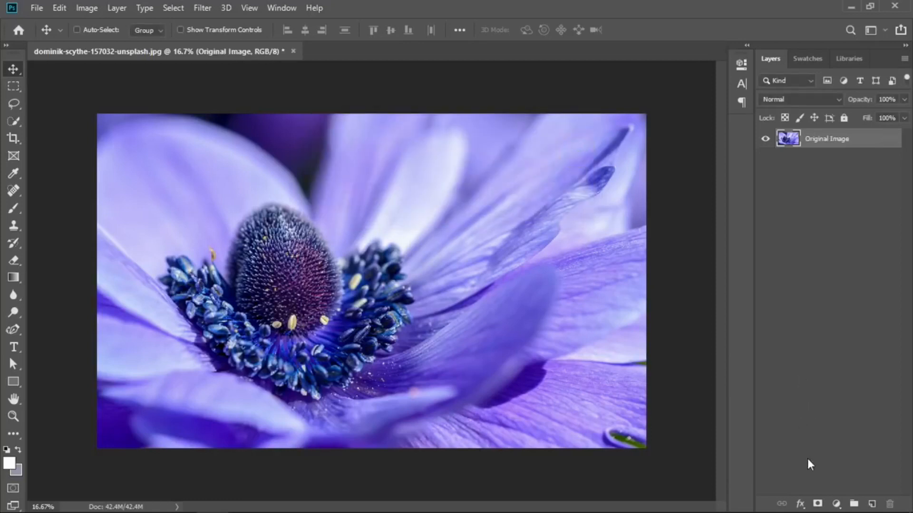
Add a Gradient Overlay effect to the Original Image layer using the Violet, Orange preset gradient
click(800, 505)
click(852, 461)
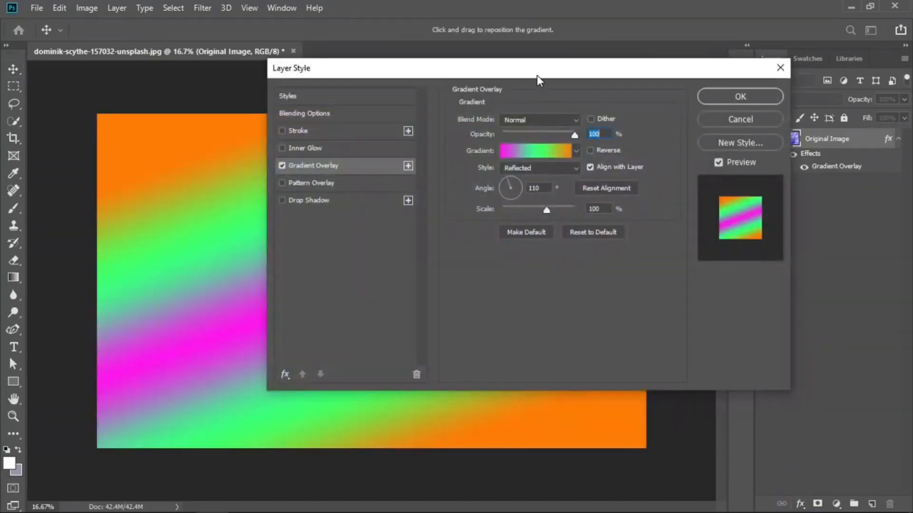
drag(537, 75, 687, 138)
click(687, 214)
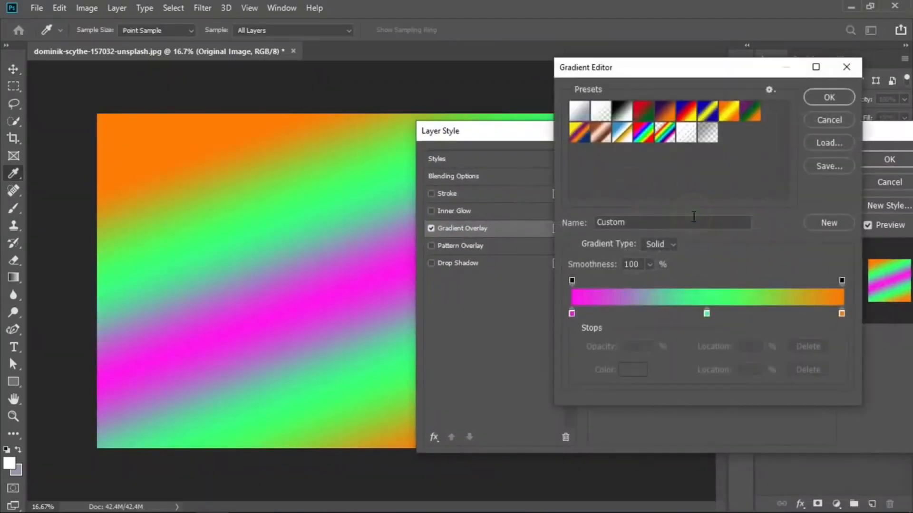
click(687, 120)
click(670, 116)
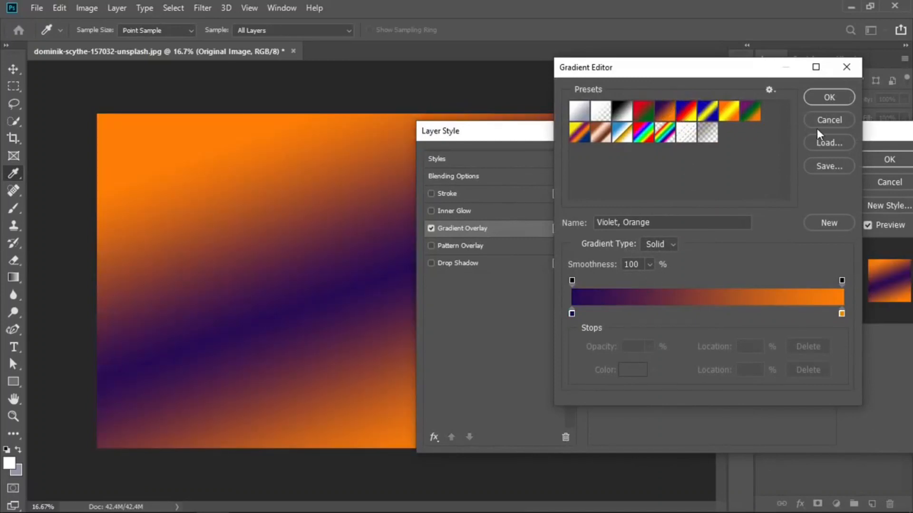
click(666, 112)
click(831, 96)
Set the gradient overlay's style to Linear and its angle to 0 degrees
click(704, 228)
click(693, 245)
click(700, 248)
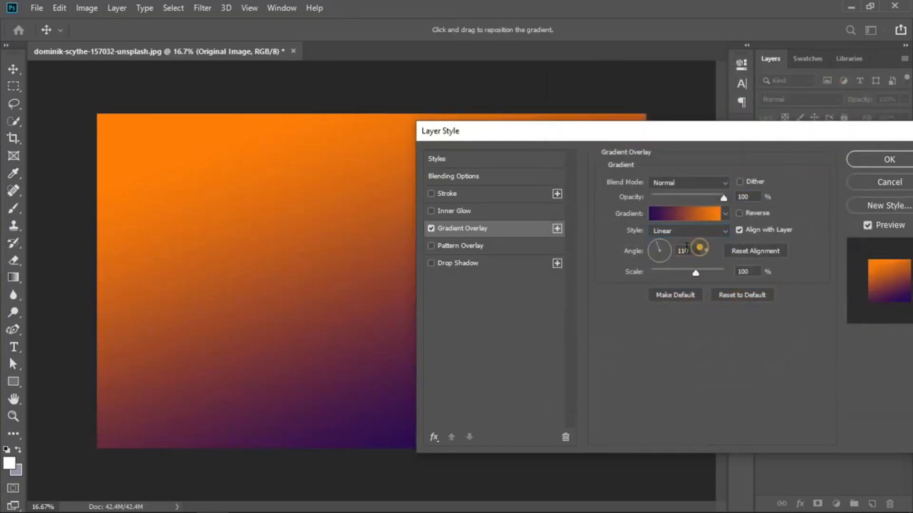
text(0)
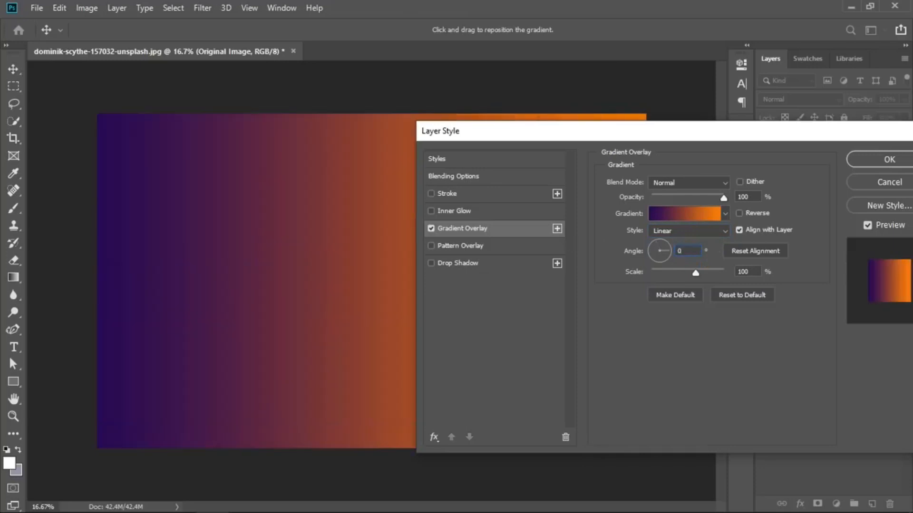
Try the Darken, Multiply and Linear Burn blend modes on the gradient overlay, keeping the photo in view
drag(464, 147, 454, 216)
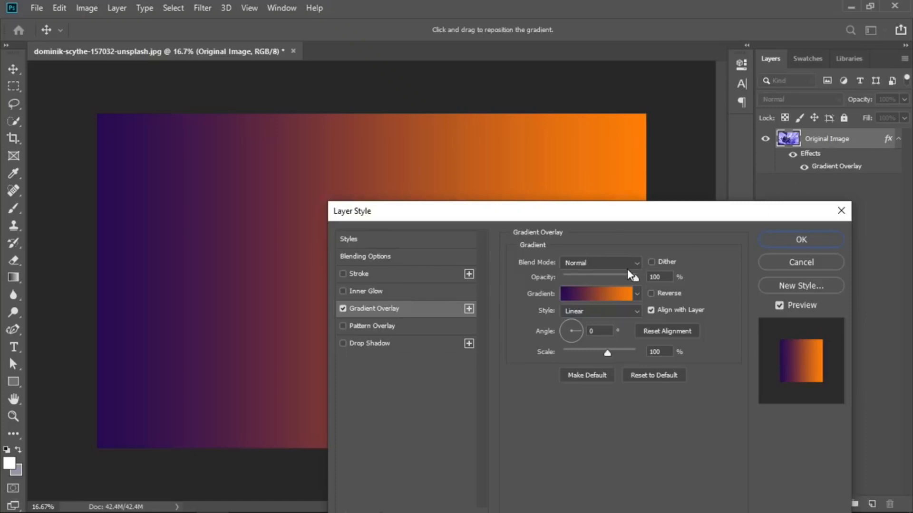
click(607, 262)
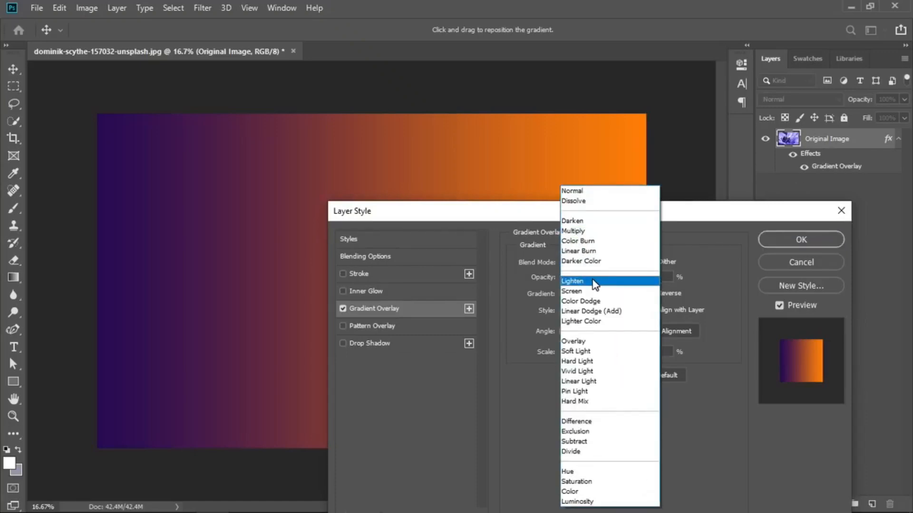
click(600, 220)
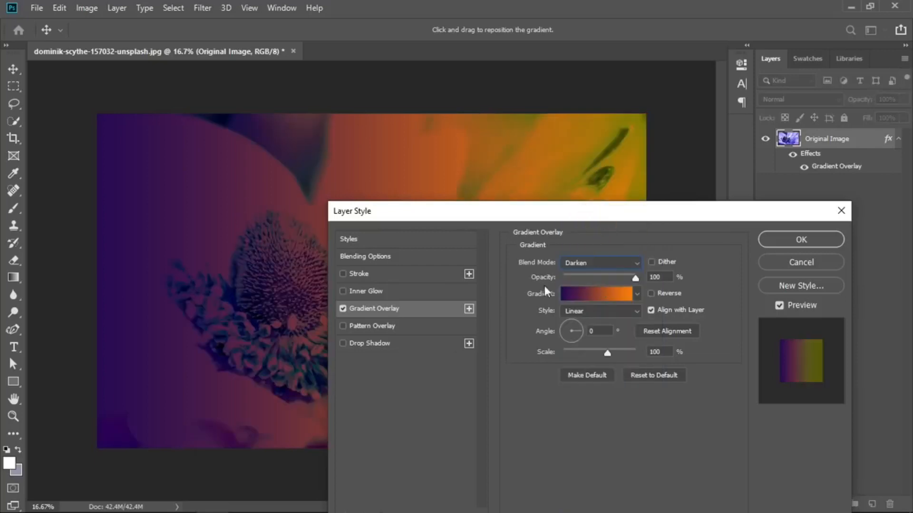
drag(586, 230, 579, 423)
click(596, 466)
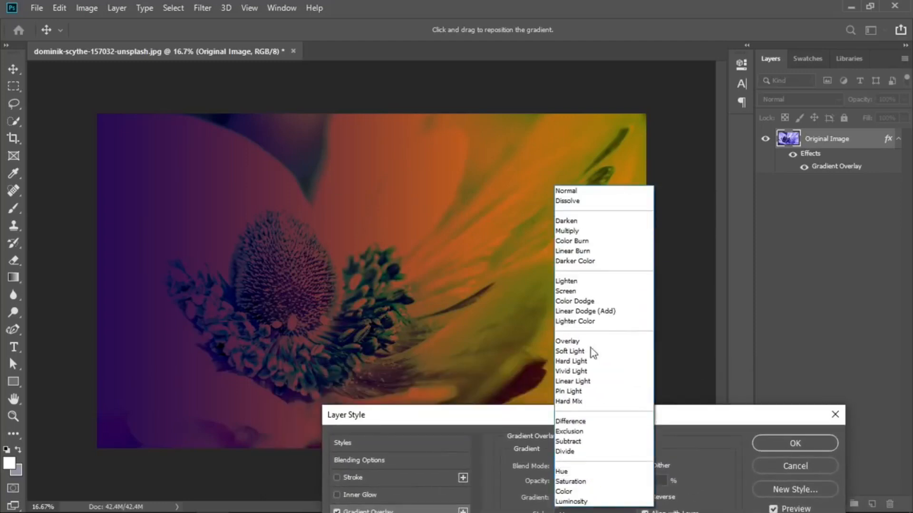
click(591, 231)
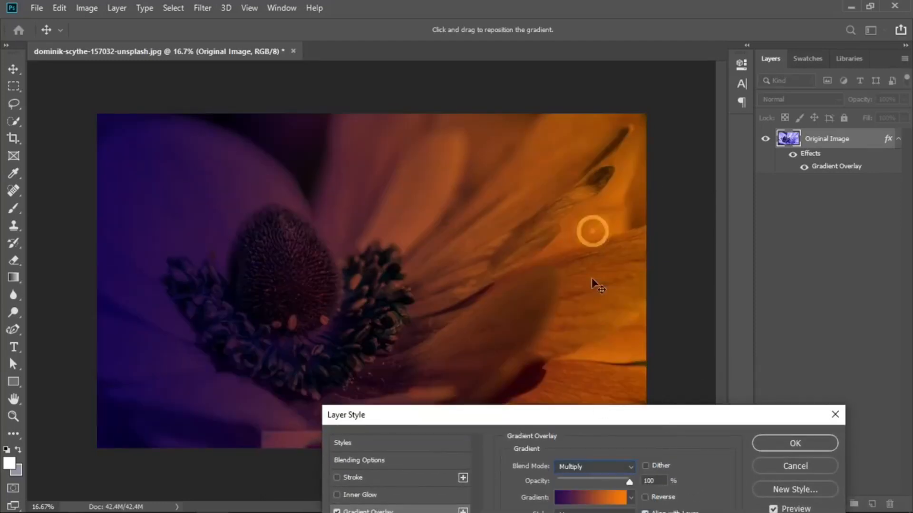
click(616, 465)
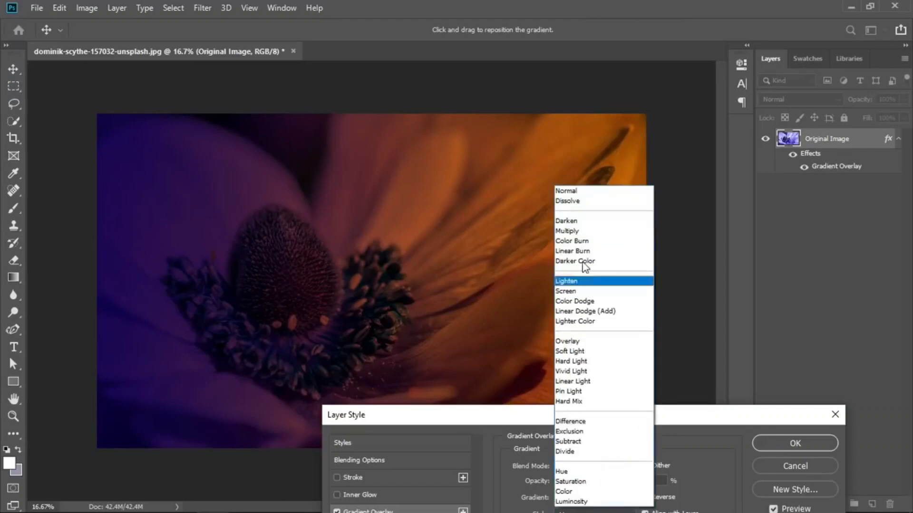
click(587, 252)
Try the Screen, Lighten and Vivid Light blend modes on the gradient overlay
click(598, 468)
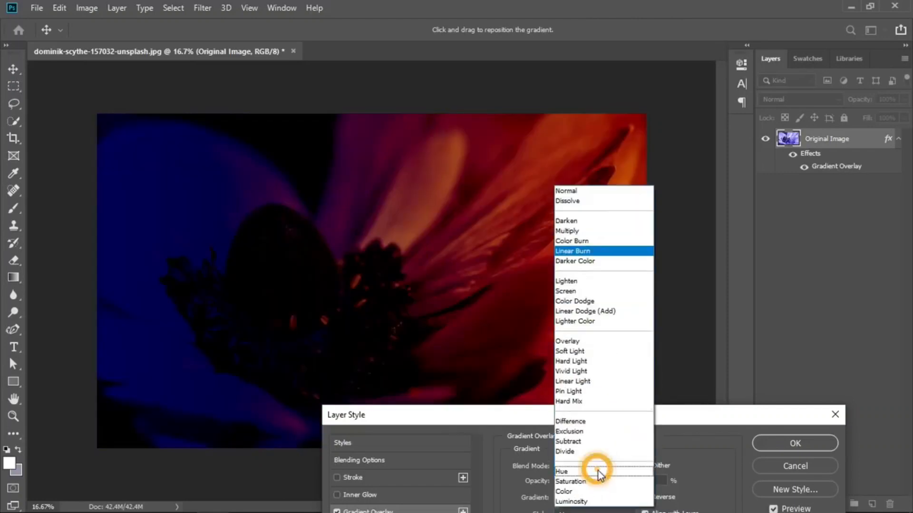
click(585, 288)
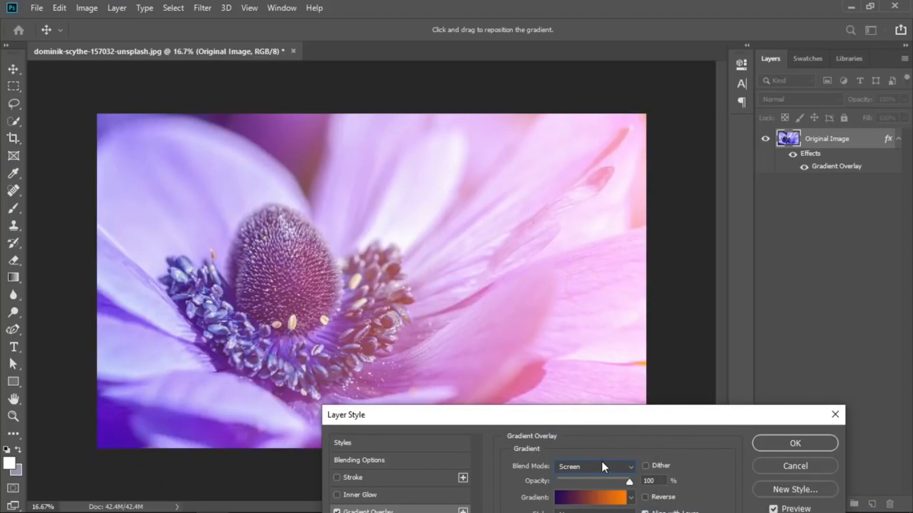
click(600, 462)
click(577, 284)
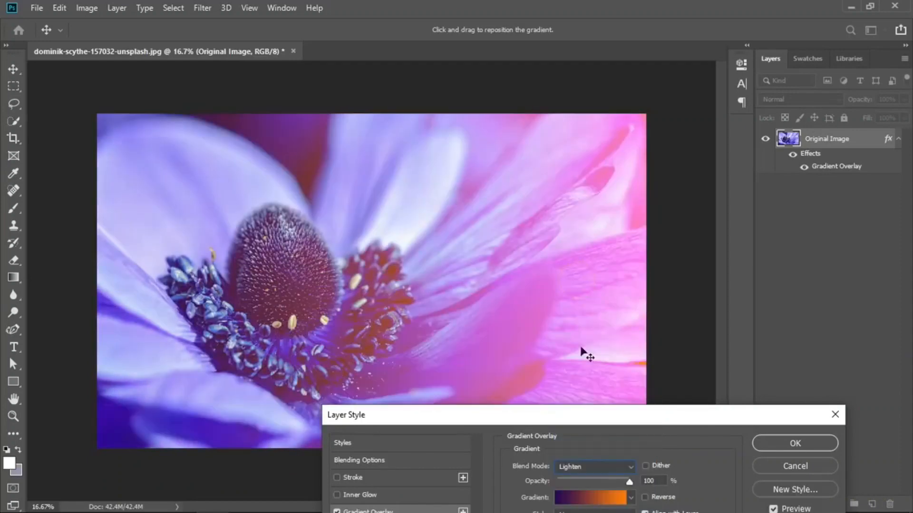
click(604, 466)
click(582, 380)
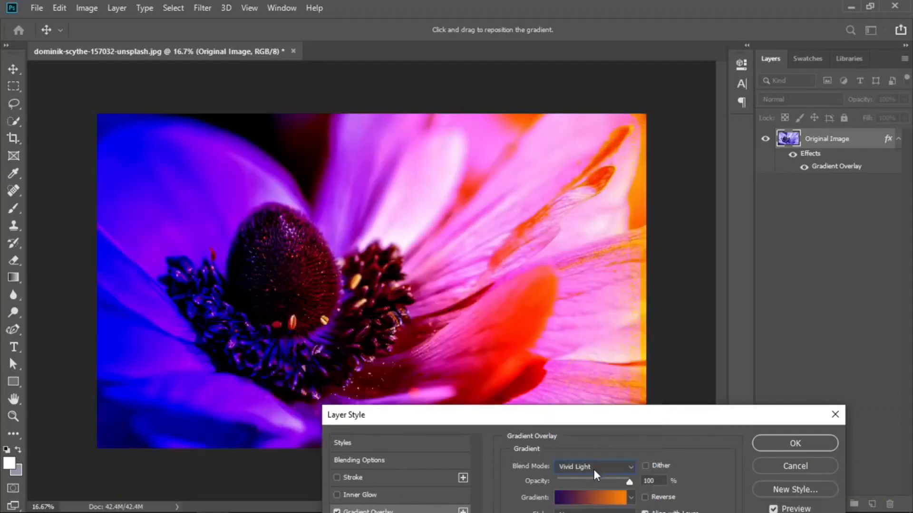
Set the gradient overlay's blend mode to Linear Light and apply the layer style to the photo
click(595, 466)
click(583, 390)
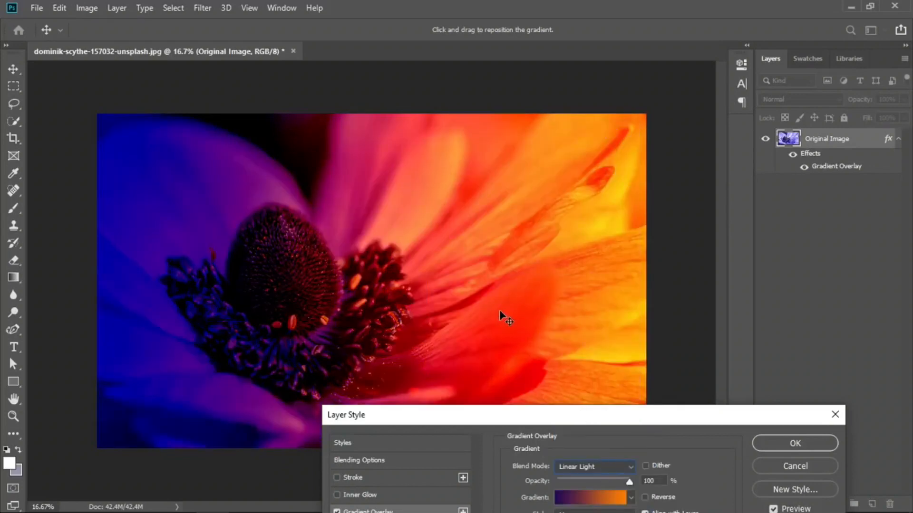
drag(618, 416, 751, 234)
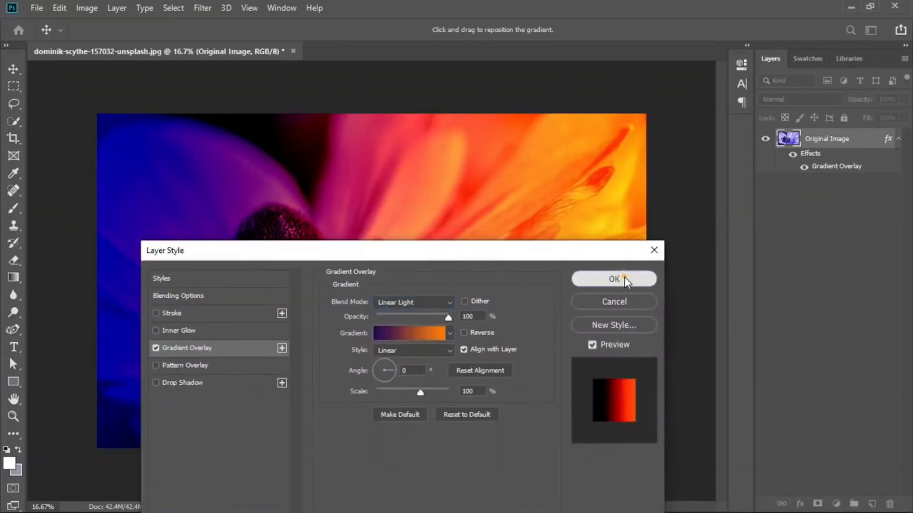
click(628, 279)
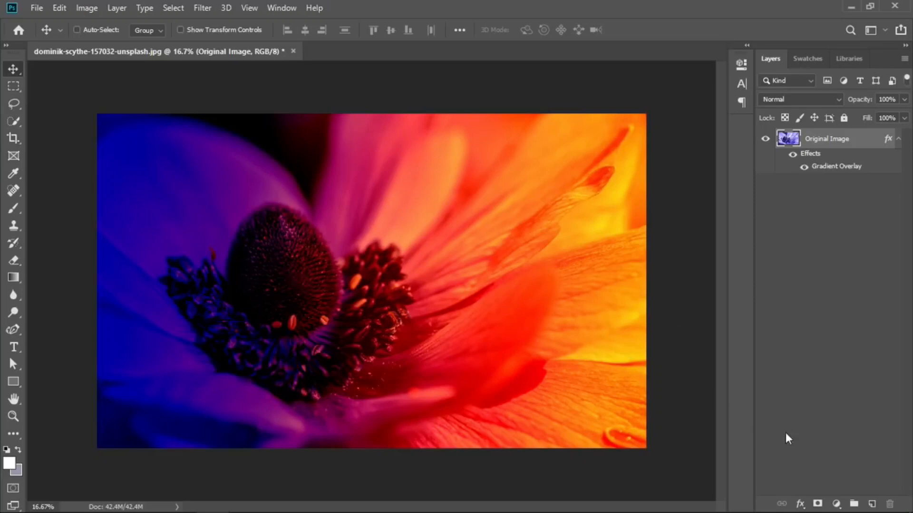
Reopen the Original Image layer's Gradient Overlay settings, look through the available blend modes, and cancel without changing anything
click(800, 504)
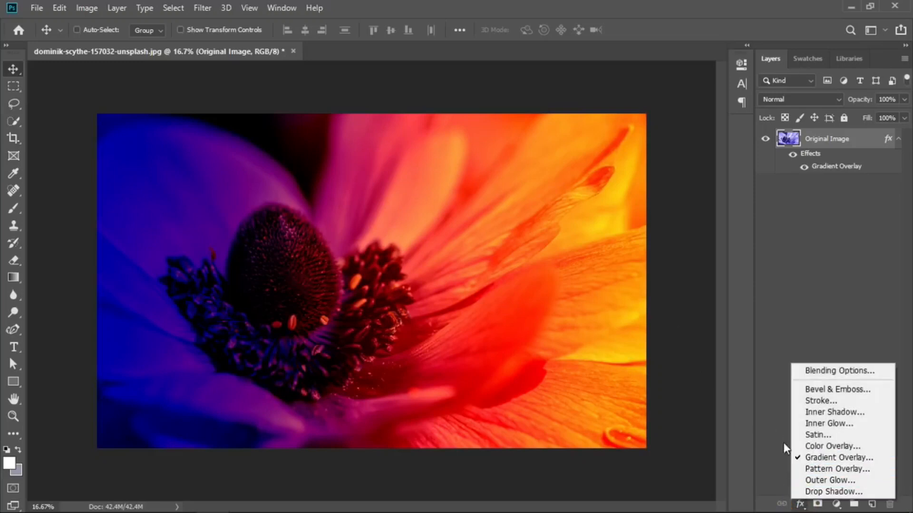
click(783, 290)
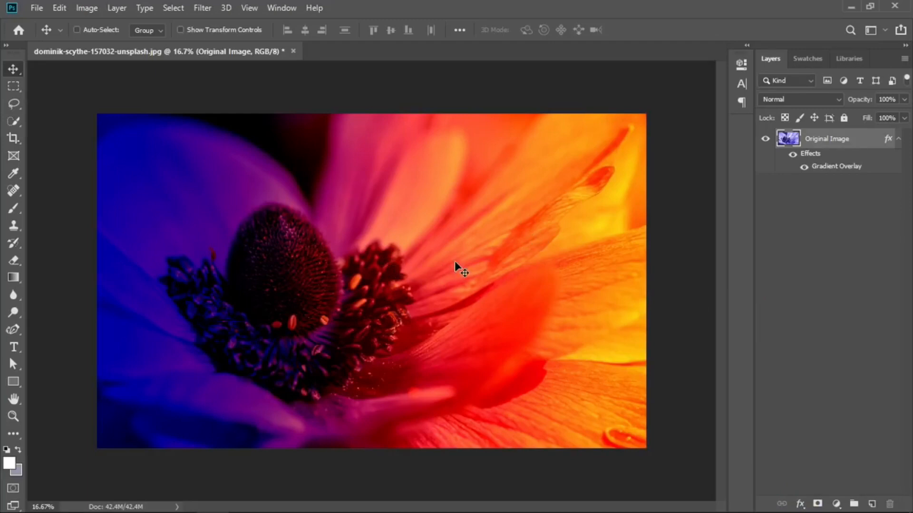
click(800, 504)
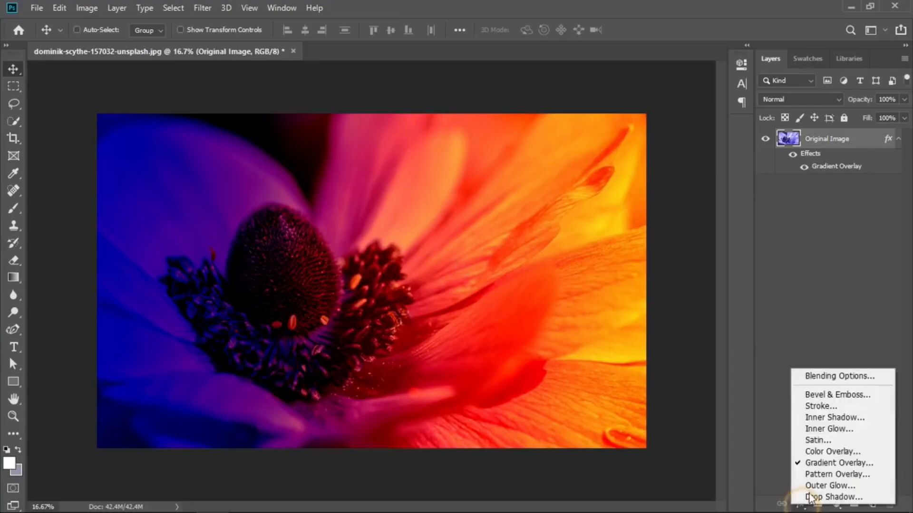
click(826, 462)
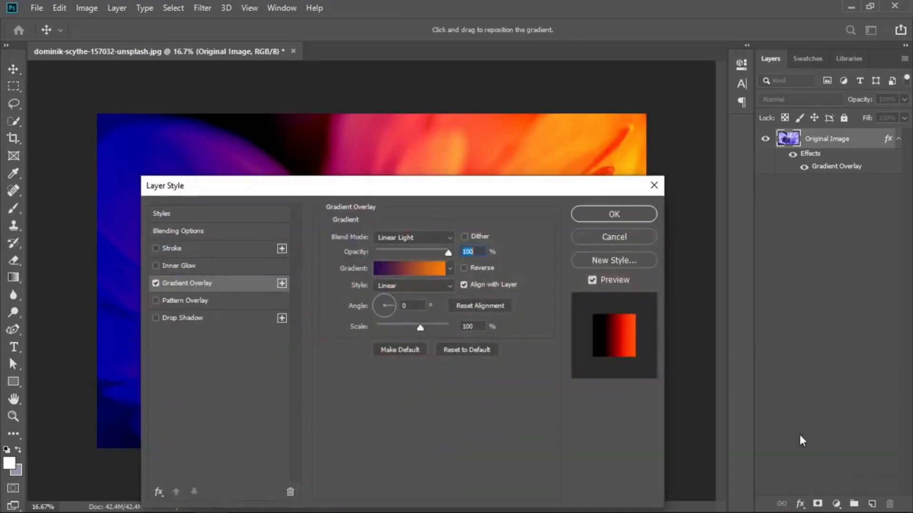
click(424, 238)
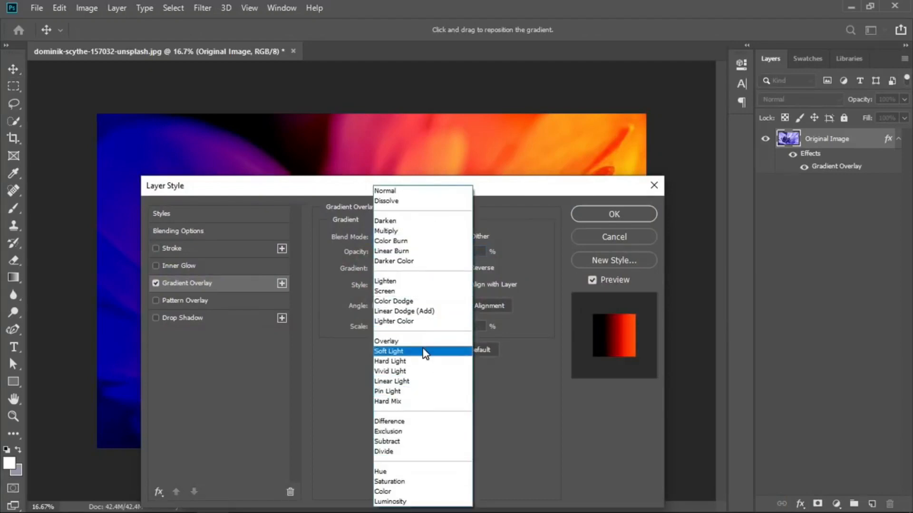
click(513, 188)
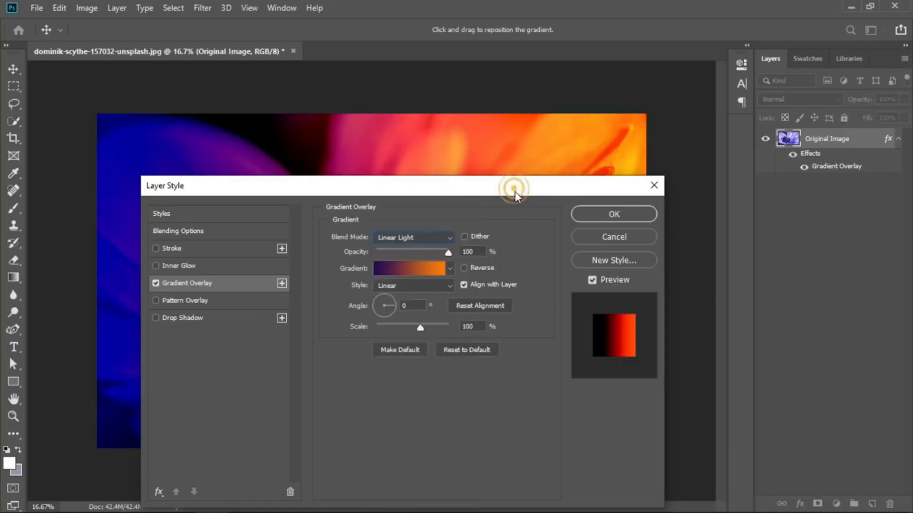
click(608, 238)
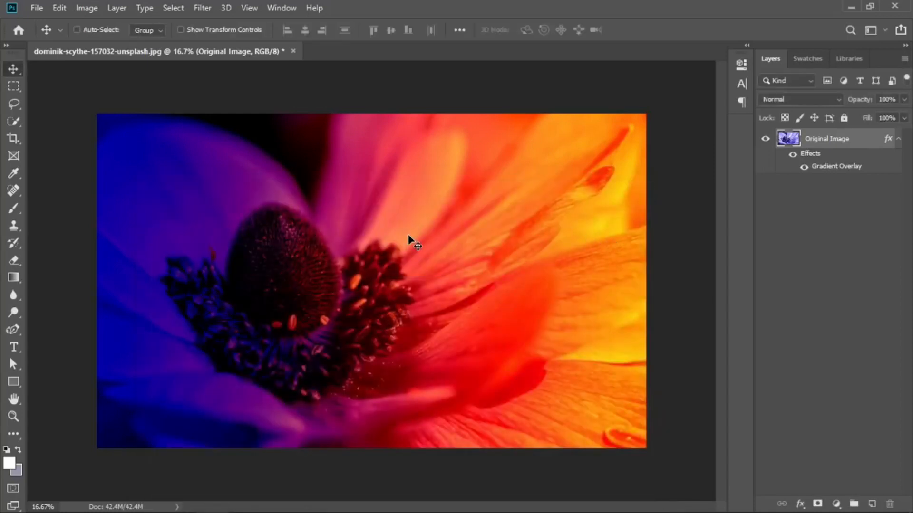